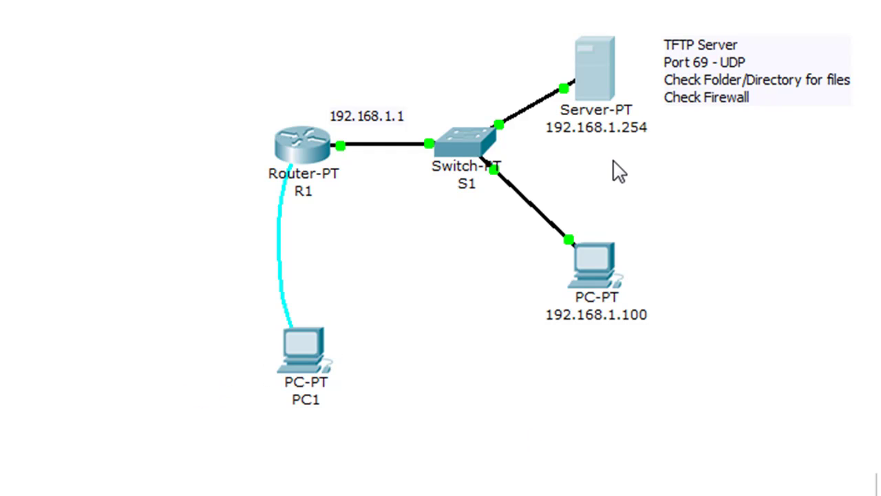
Review the Packet Tracer server's TFTP settings and its stored IOS image files (pt3000, c3560, c2950, c2800nm).
left_click(595, 67)
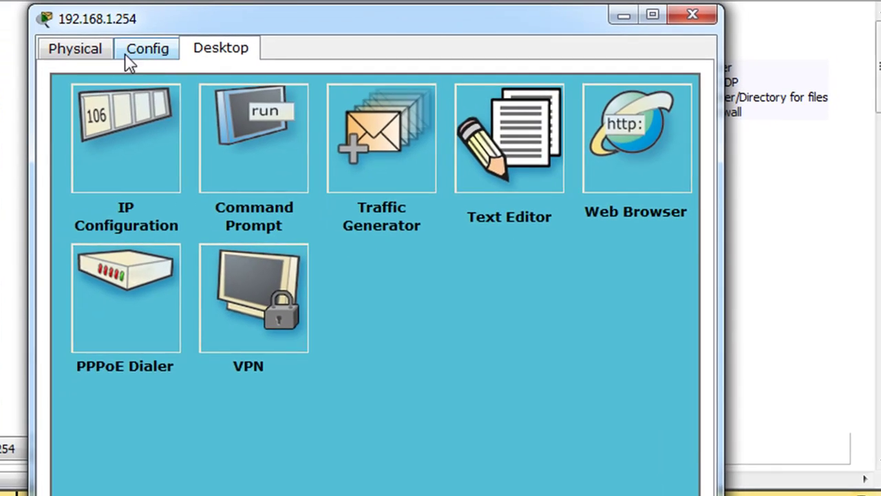
left_click(149, 49)
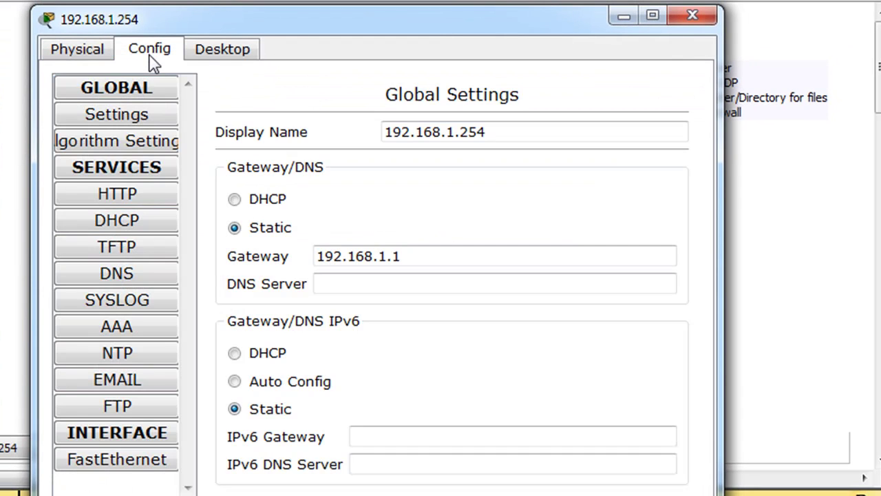
left_click(119, 249)
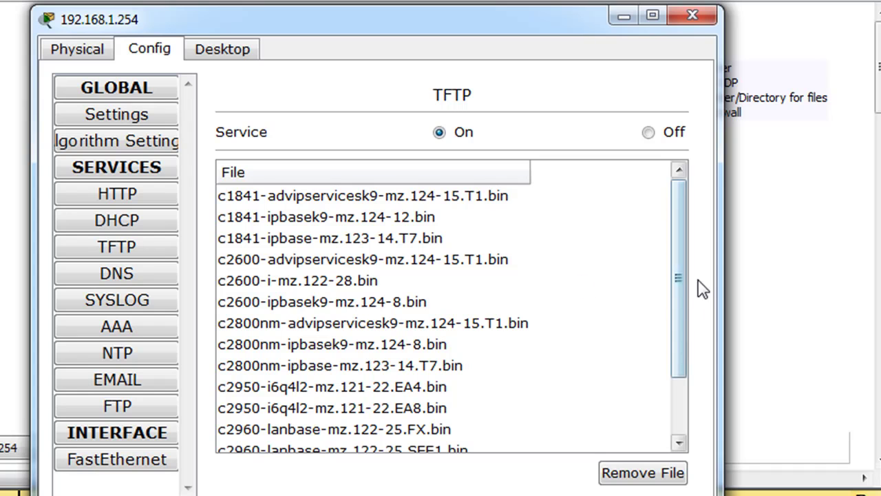
left_click_drag(685, 280, 698, 390)
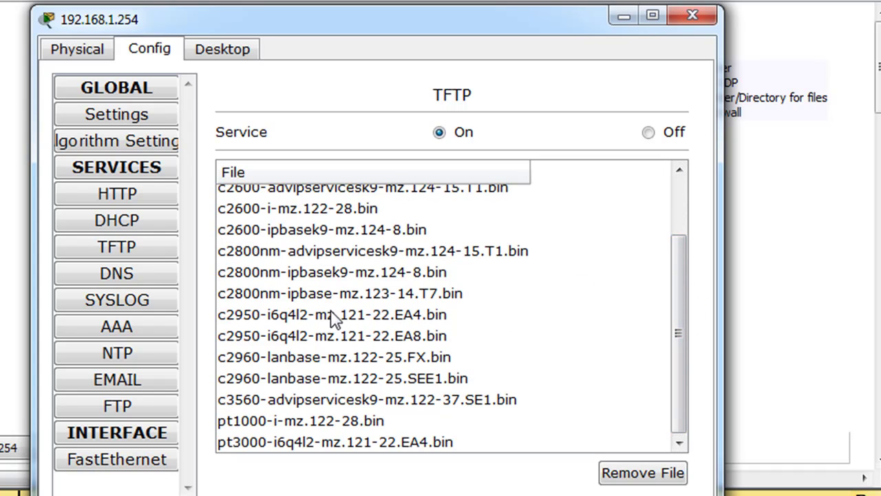
left_click(288, 441)
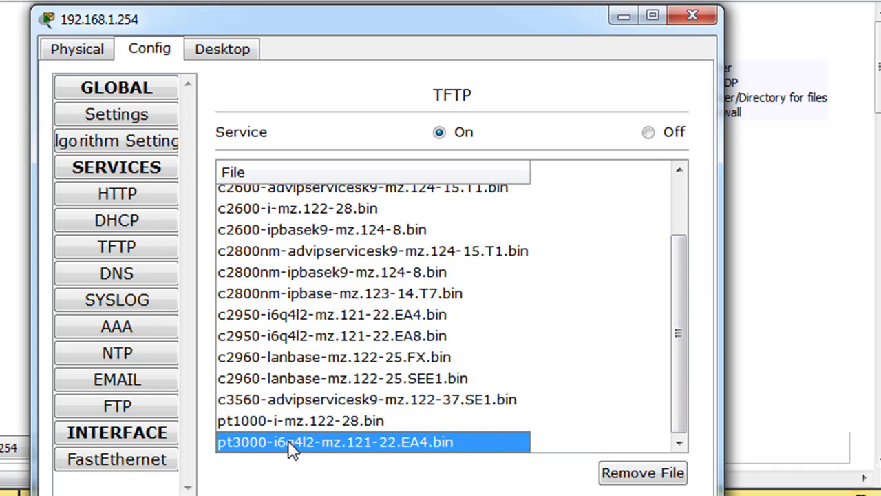
left_click(284, 403)
left_click(285, 315)
left_click(289, 292)
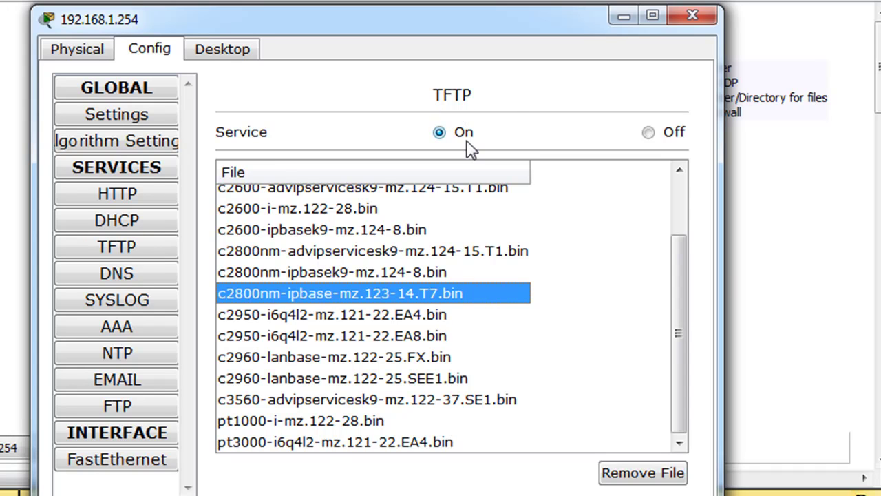
left_click(622, 16)
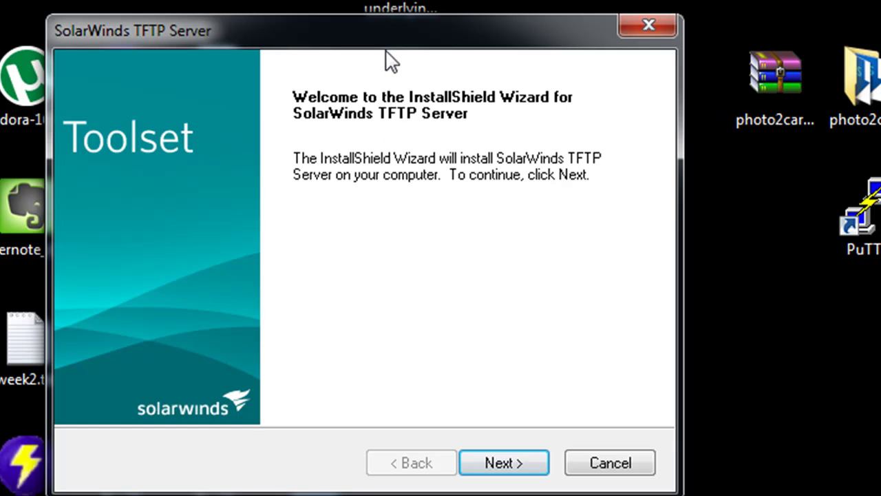
Install SolarWinds TFTP Server, accepting the licence and keeping the default customer info and folder.
left_click_drag(418, 49, 389, 44)
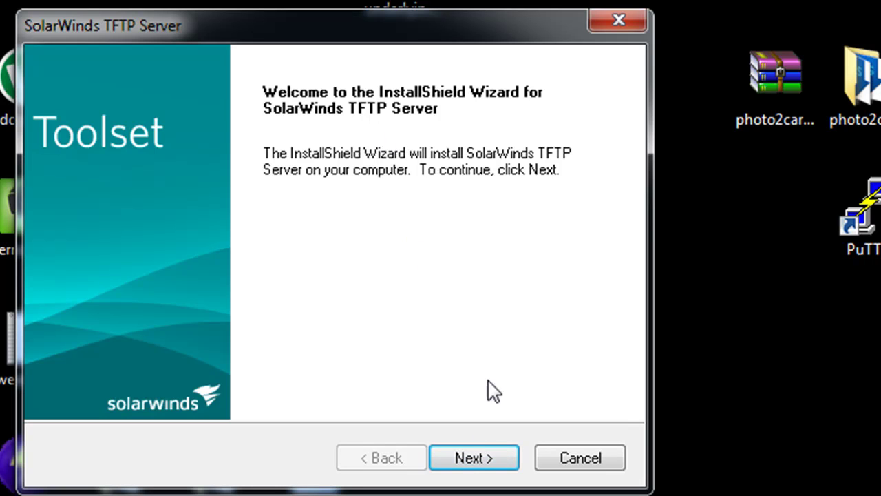
left_click(481, 459)
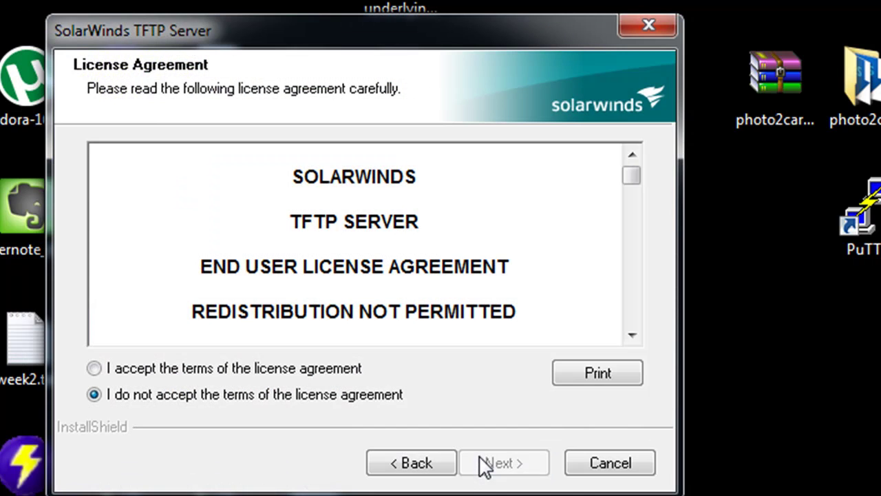
left_click(296, 362)
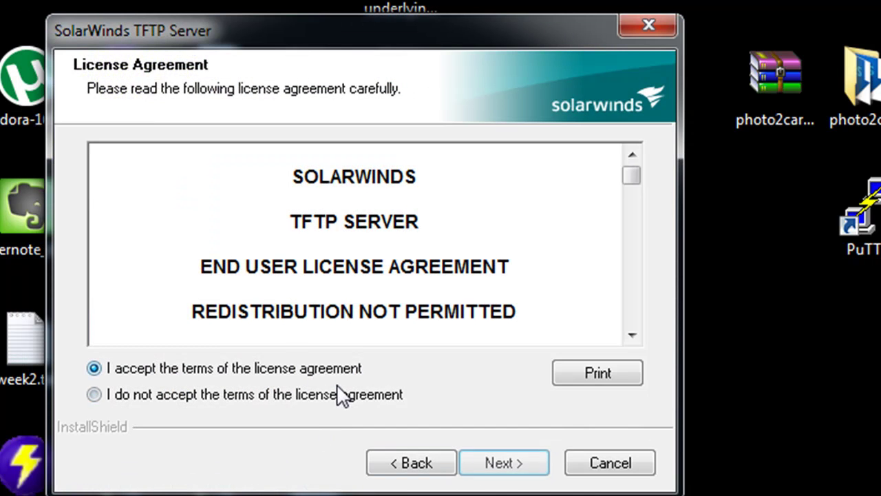
left_click(507, 464)
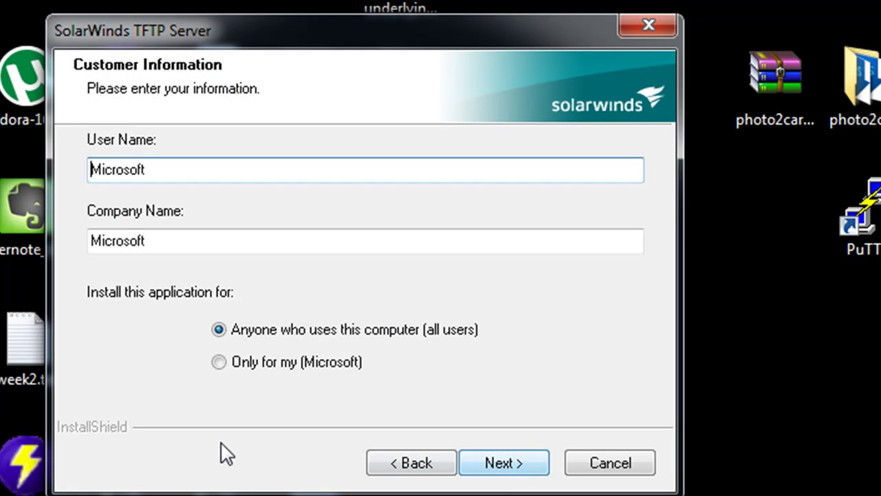
left_click(510, 475)
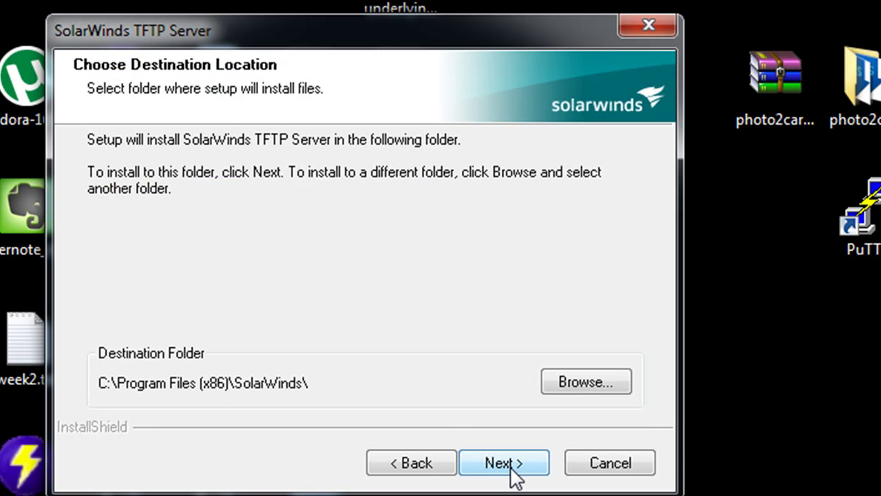
left_click(538, 473)
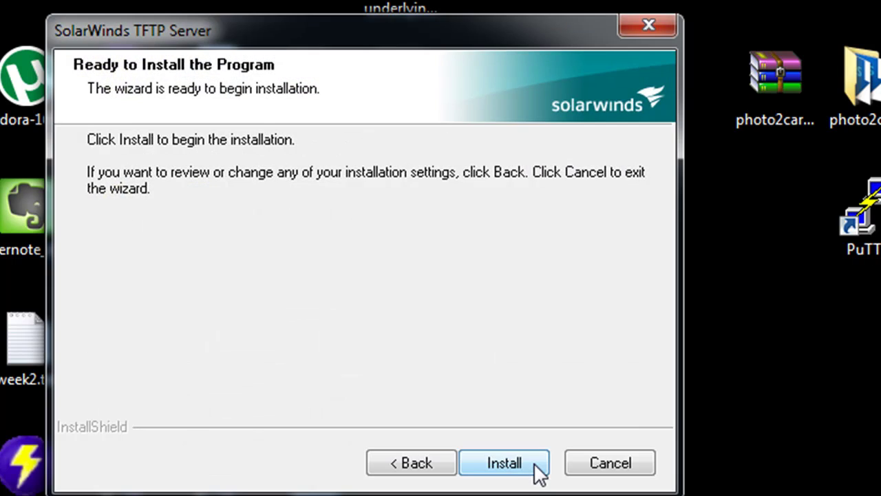
left_click(525, 472)
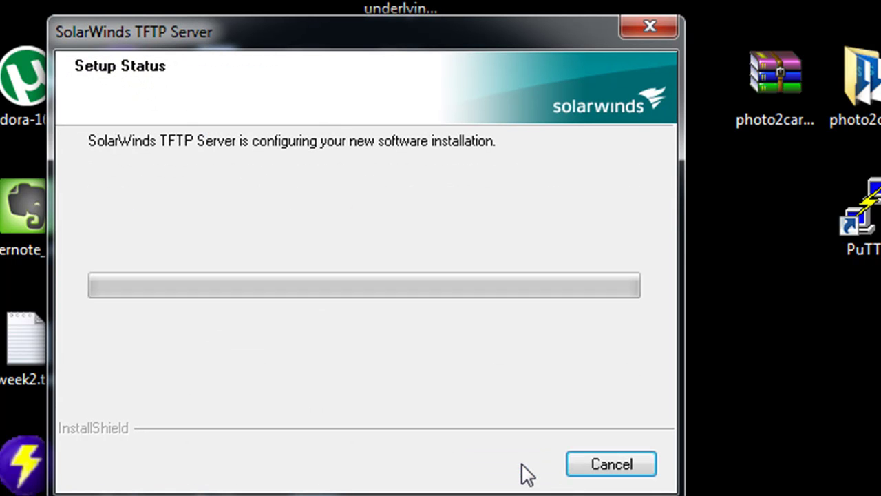
left_click_drag(411, 26, 394, 2)
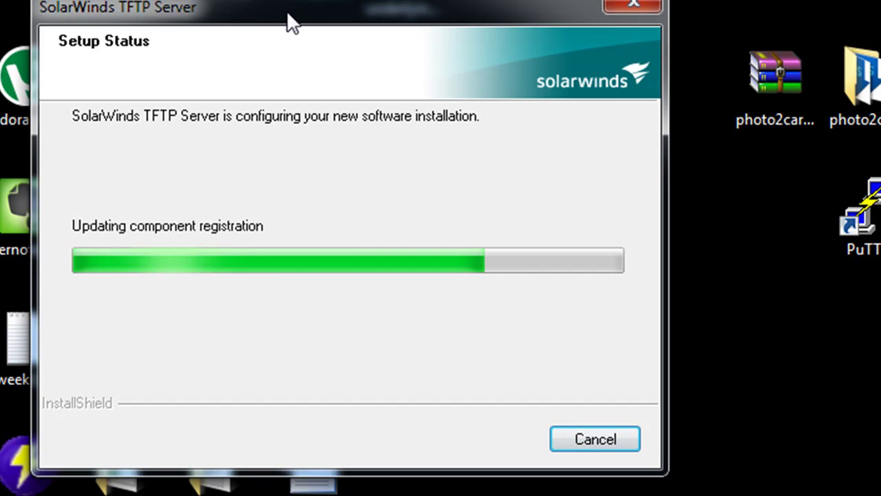
left_click_drag(320, 6, 330, 7)
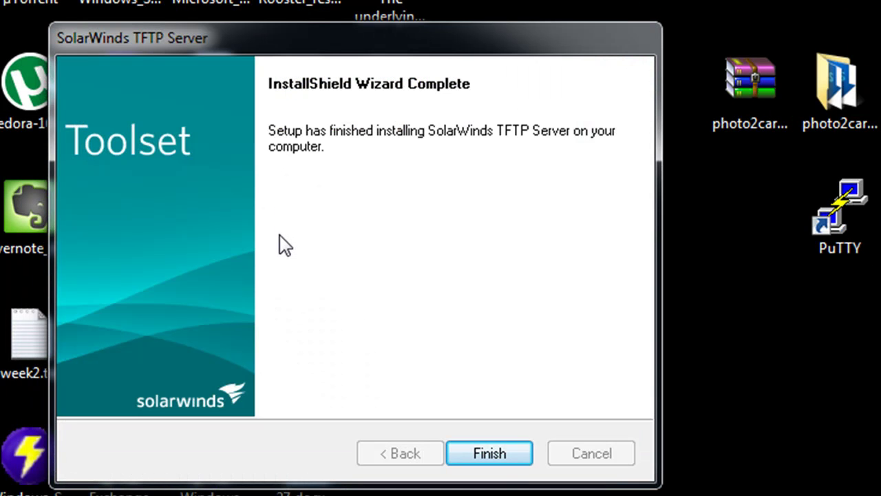
Finish the installer and launch SolarWinds TFTP Server from its desktop icon in an enlarged window.
left_click(488, 453)
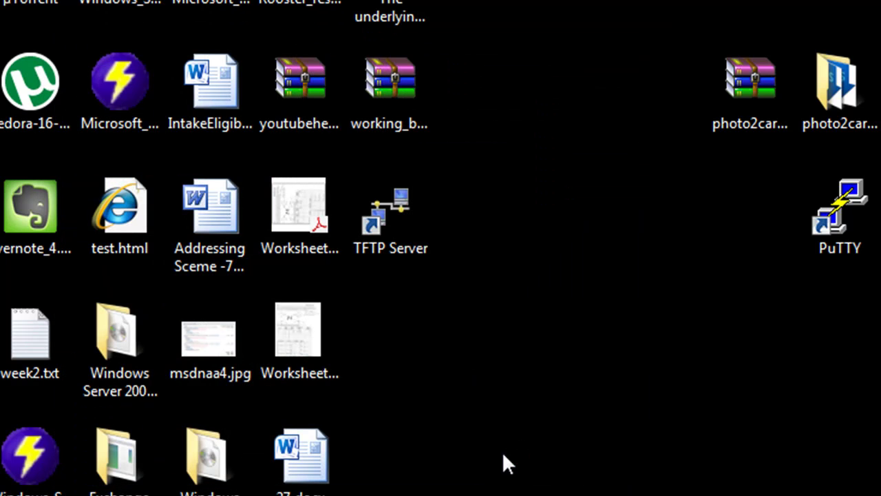
left_click(372, 222)
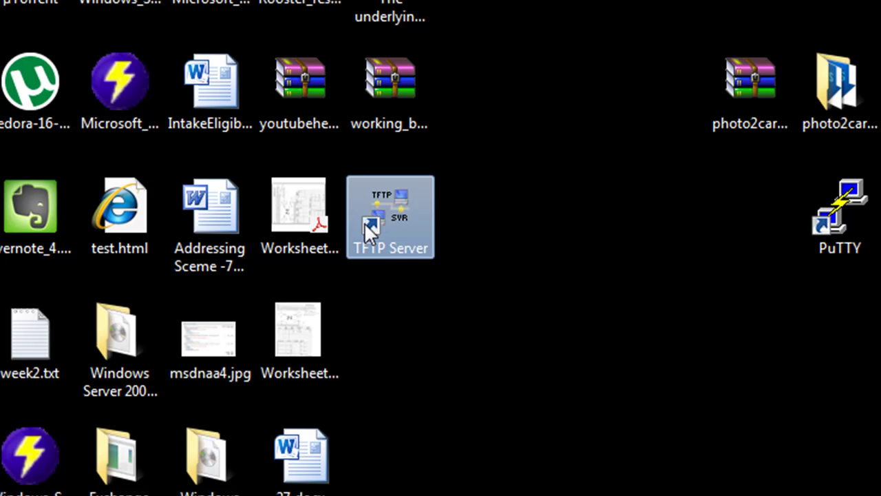
double_click(364, 223)
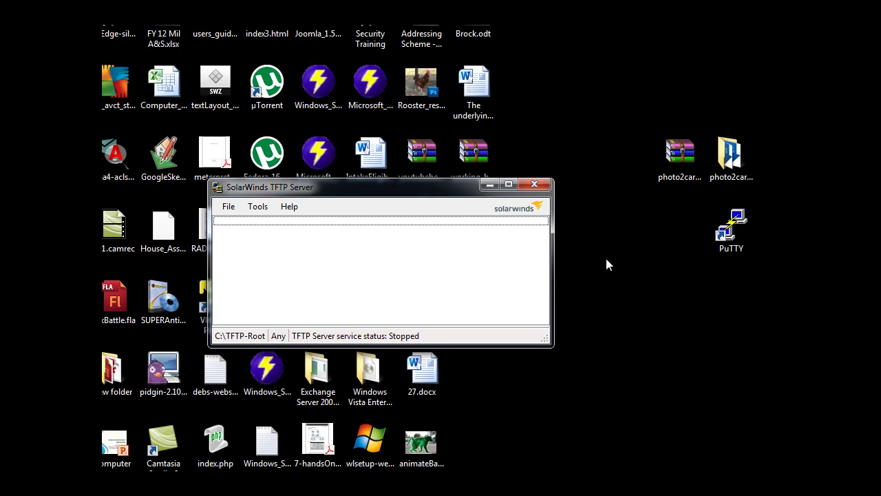
left_click_drag(363, 190, 385, 141)
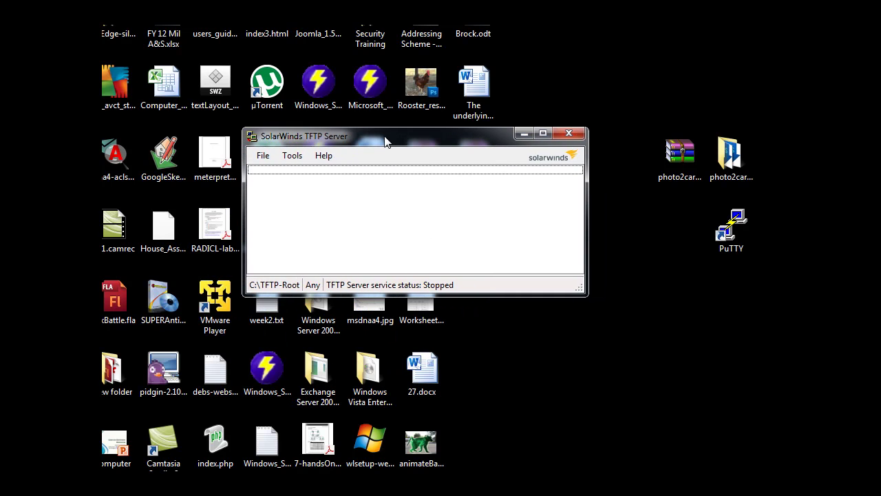
left_click_drag(581, 296, 662, 441)
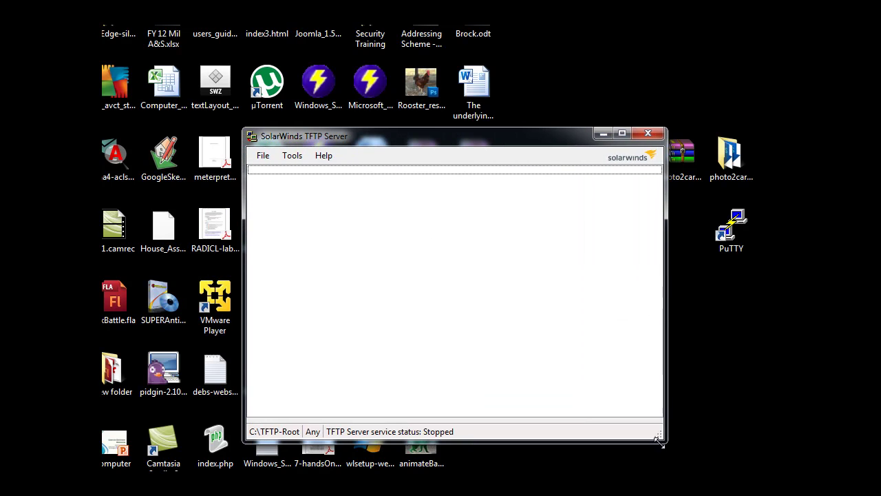
left_click_drag(513, 131, 462, 78)
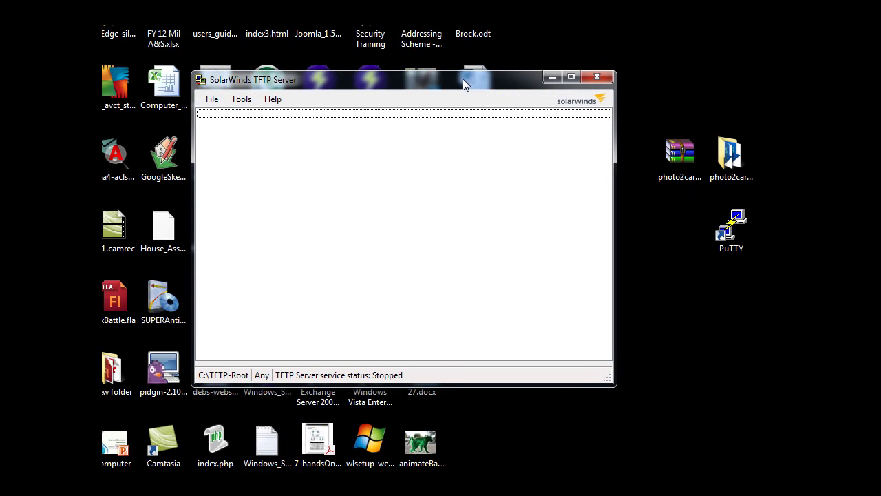
left_click_drag(604, 371, 713, 451)
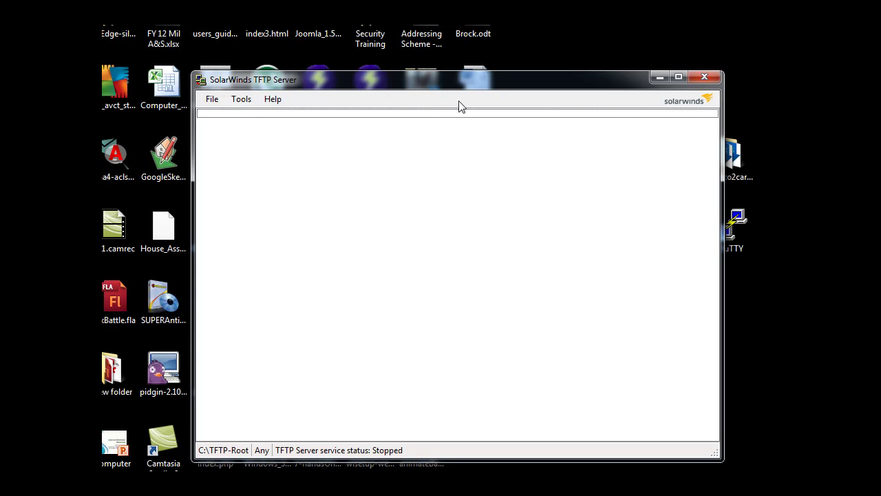
left_click_drag(439, 83, 432, 72)
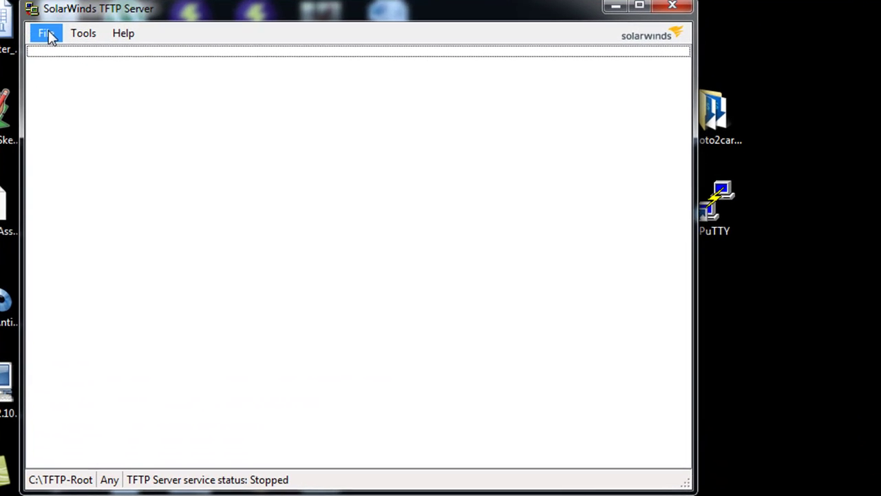
Open the TFTP Server configuration settings via File > Configure.
left_click(209, 96)
left_click(71, 57)
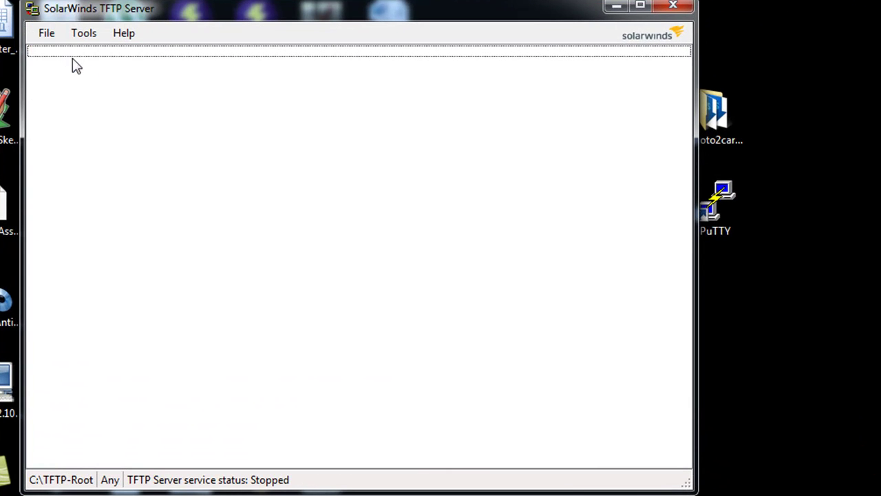
left_click_drag(34, 2, 320, 15)
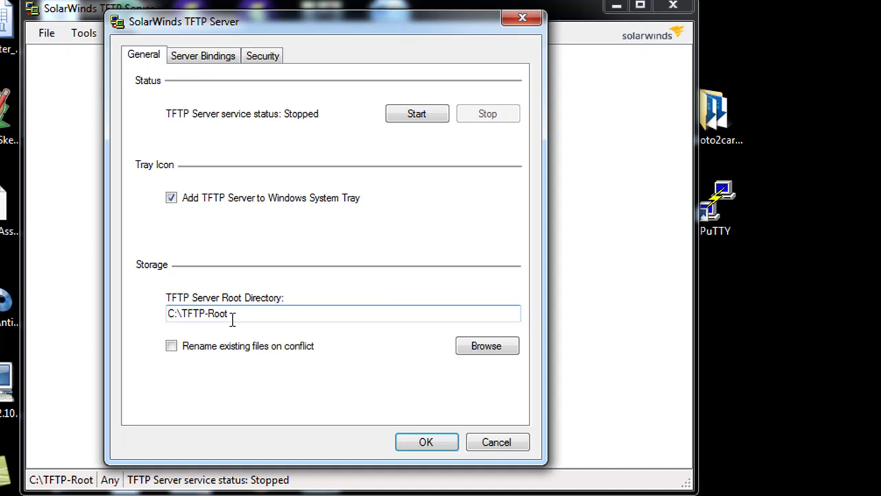
Review the C:\TFTP-Root root directory, IP address bindings and security transfer restrictions.
left_click(493, 351)
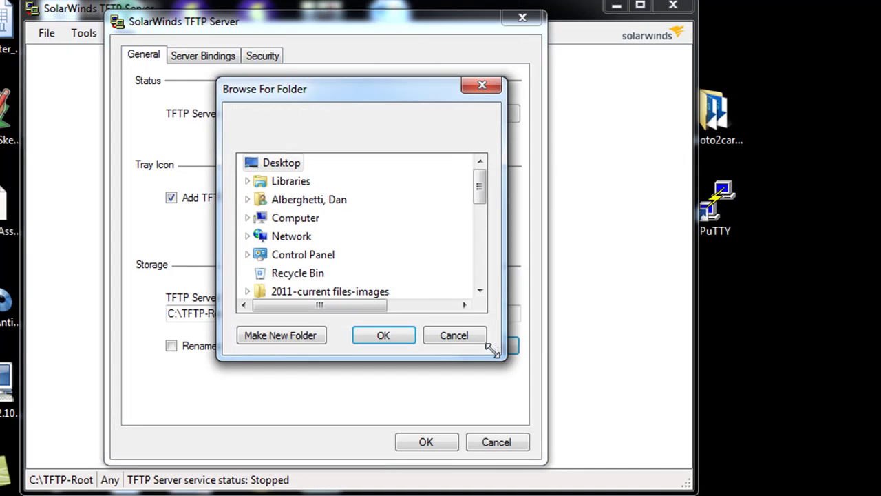
left_click(461, 334)
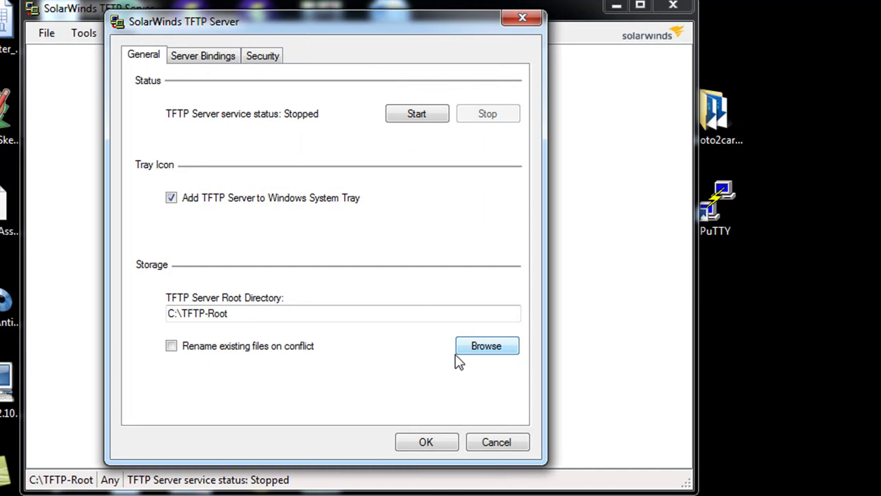
left_click(205, 61)
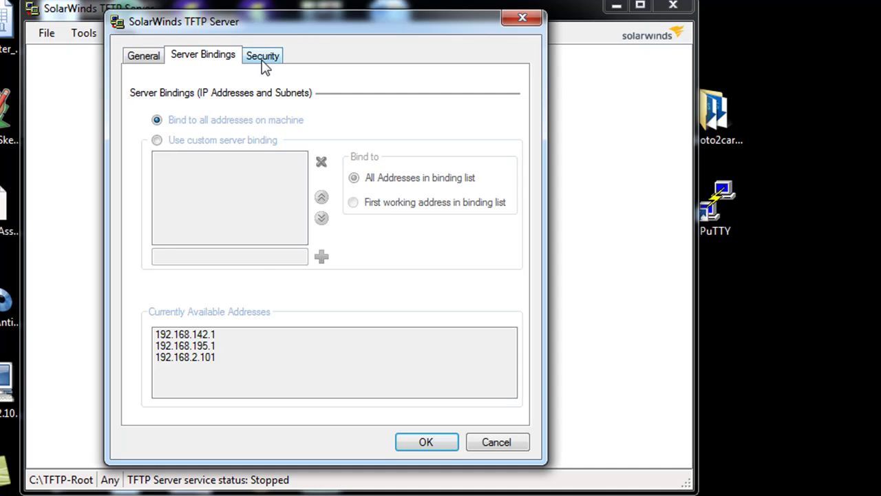
left_click(264, 58)
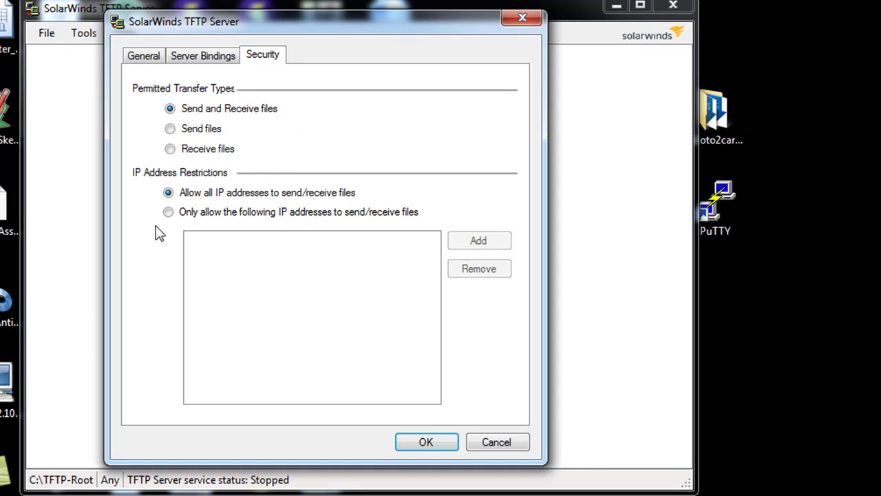
Apply the settings, dismiss the missing root directory error, and leave the settings without saving.
left_click(444, 444)
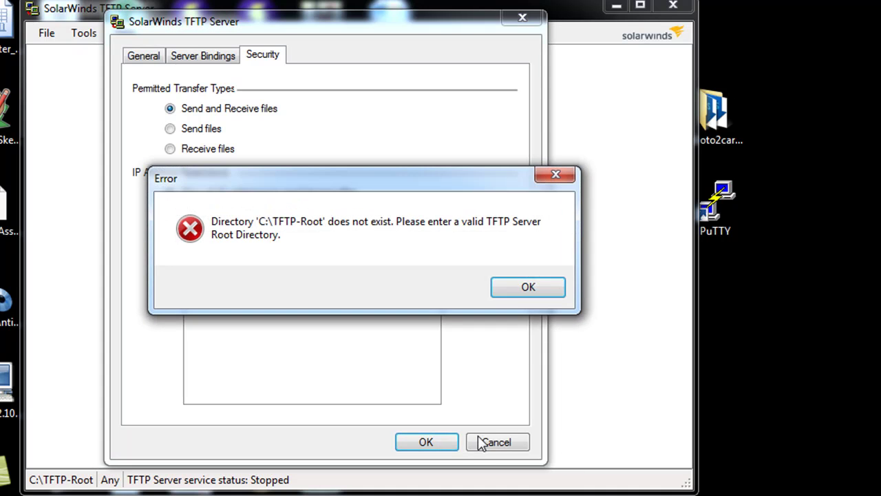
left_click(522, 292)
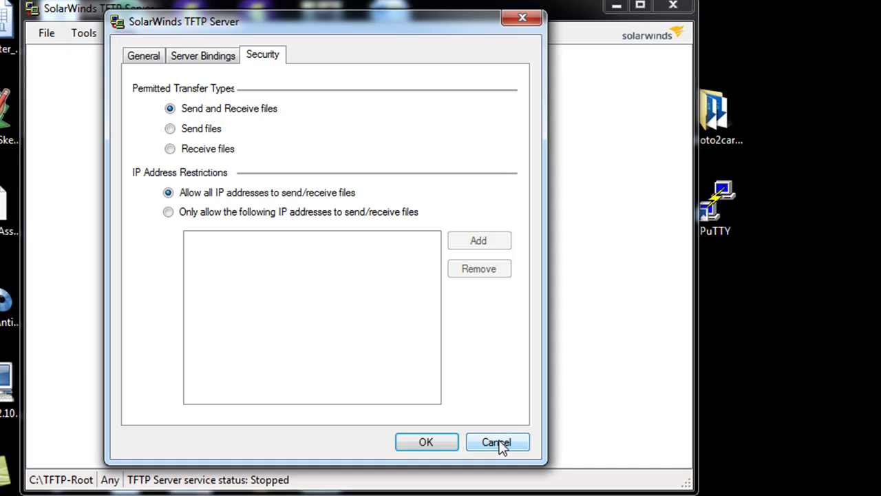
left_click(497, 444)
left_click_drag(389, 19, 391, 7)
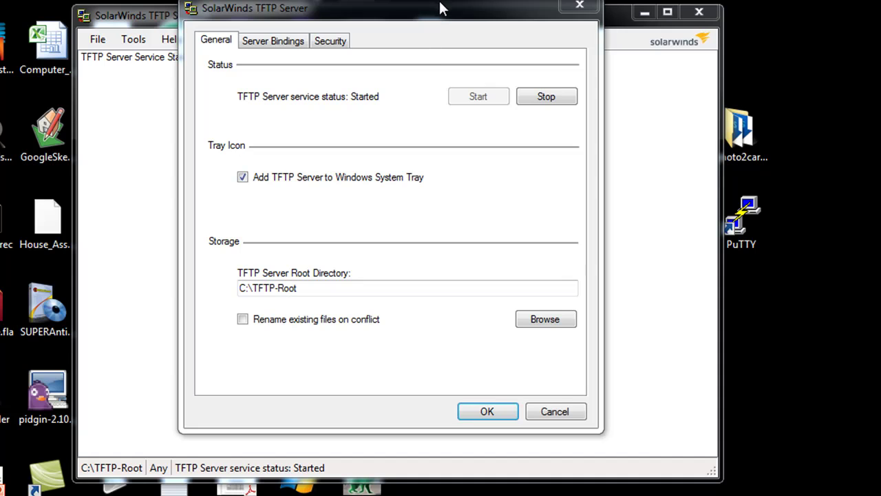
left_click_drag(439, 3, 431, 0)
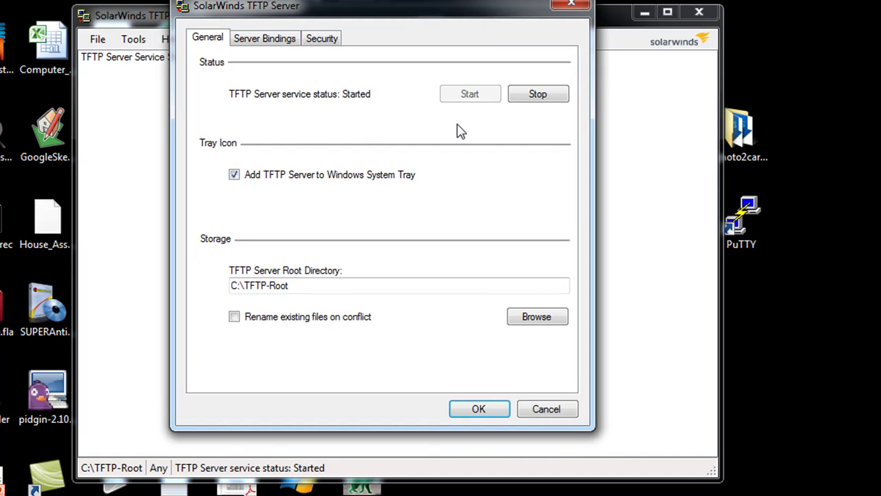
Run netstat -ap udp |find "69" in a Command Prompt to confirm UDP port 69 is listening.
key("super")
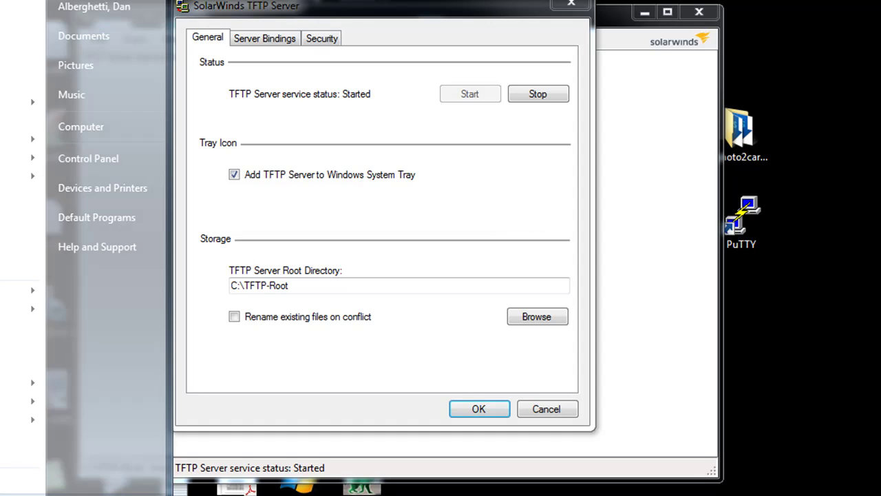
key("Return")
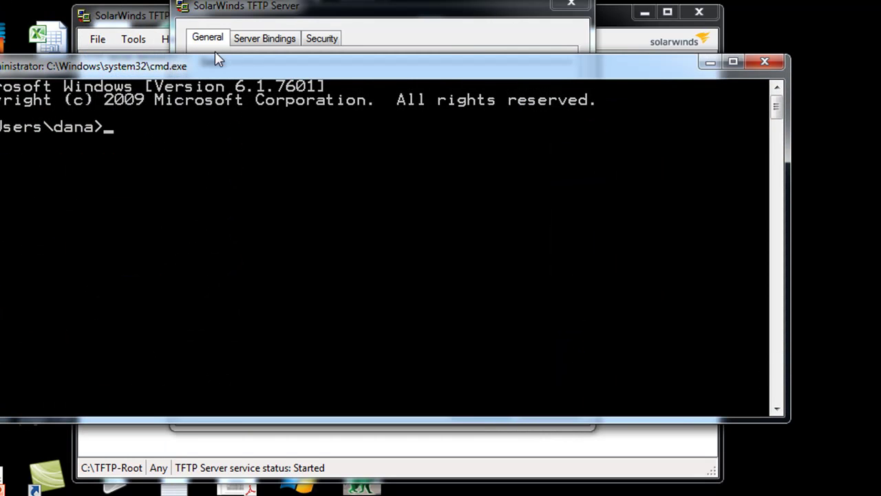
left_click_drag(216, 69, 279, 59)
type("net")
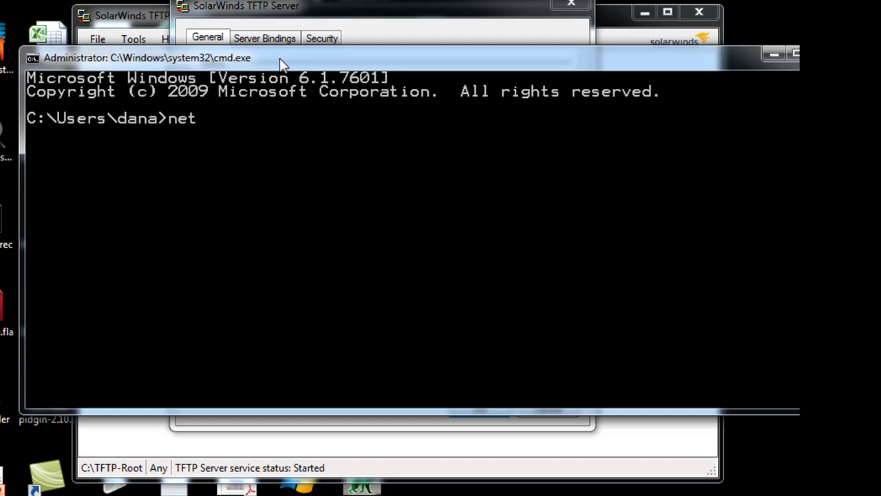
type("stat -ap")
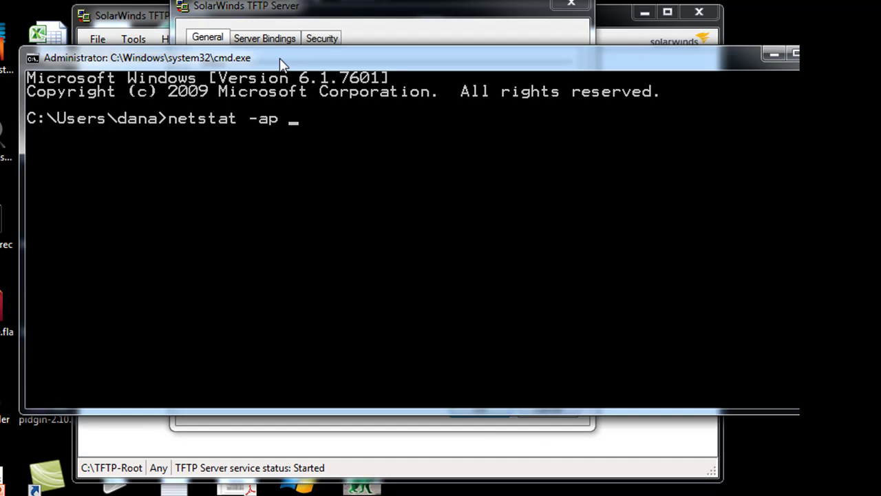
type(" udp |find \"")
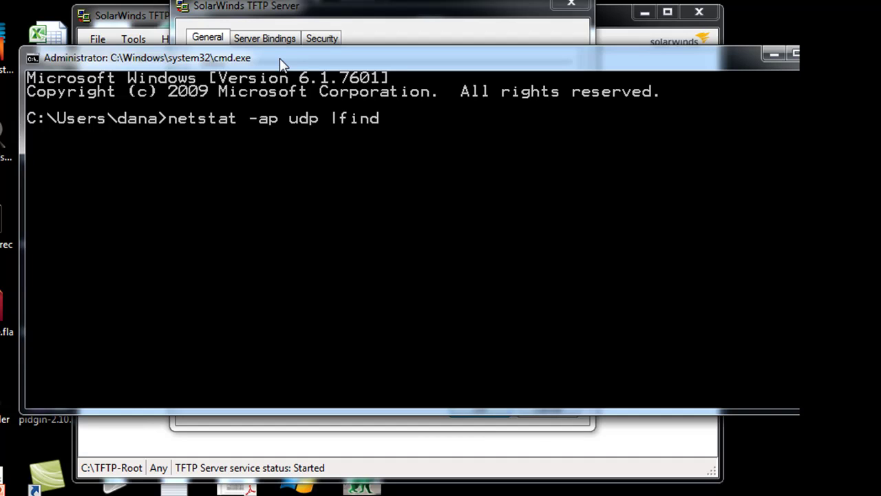
type("69\"")
key("Return")
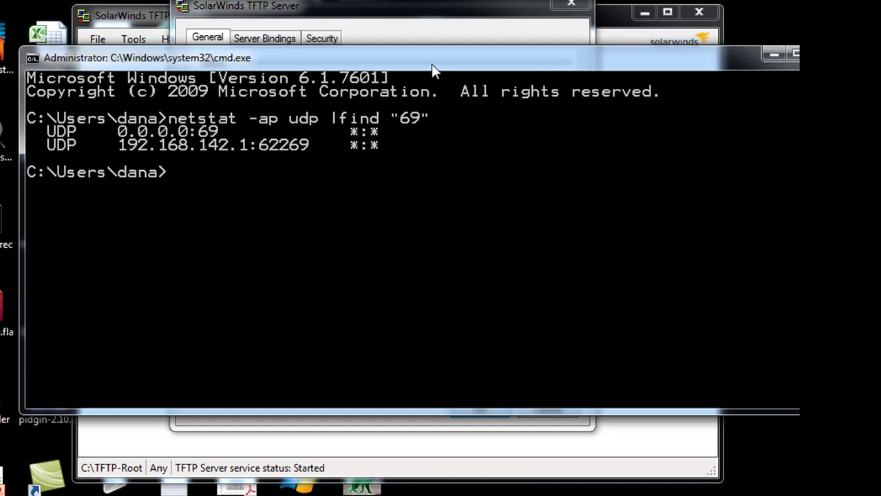
Stop the TFTP service, exit SolarWinds TFTP Server, and return to the Packet Tracer topology.
left_click(774, 53)
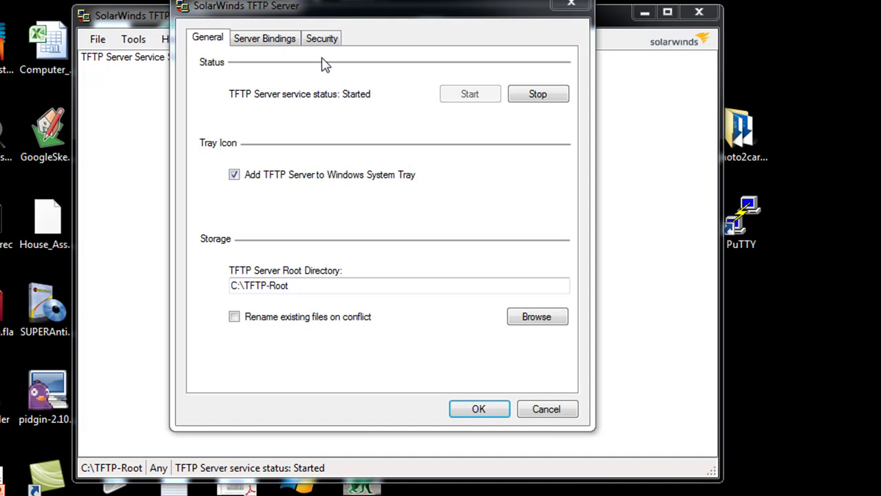
left_click_drag(412, 11, 394, 0)
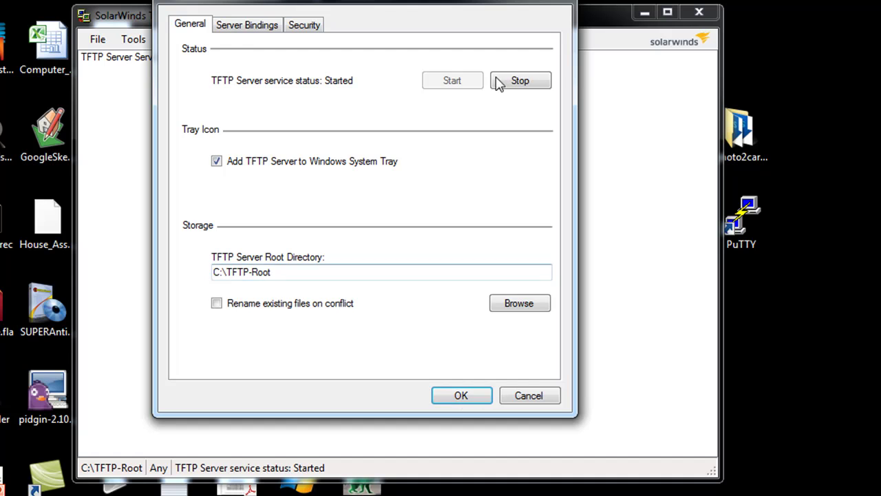
left_click(534, 81)
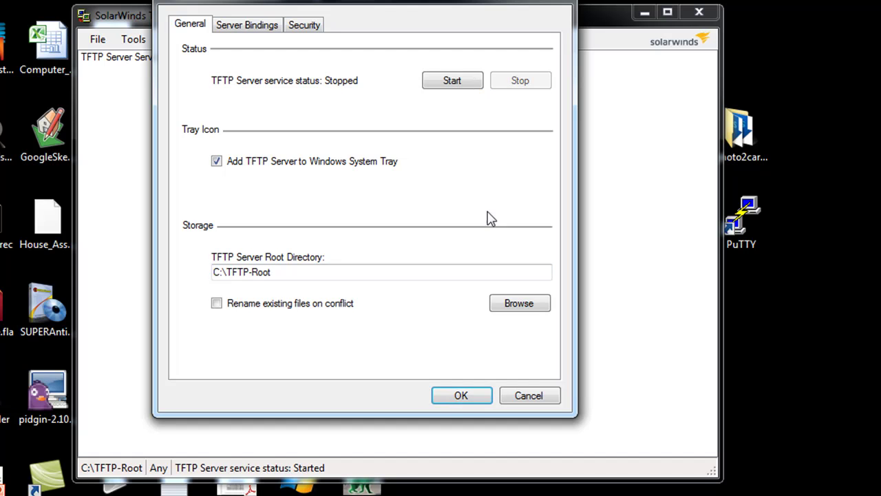
left_click(463, 399)
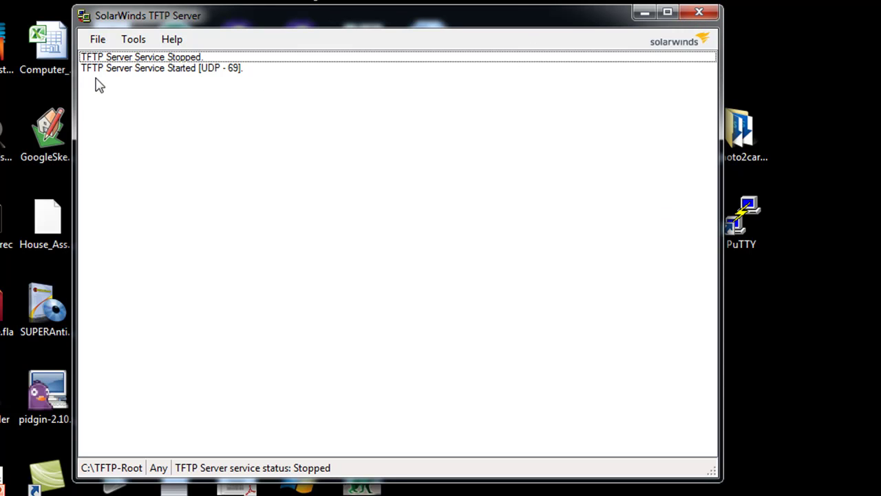
left_click(97, 39)
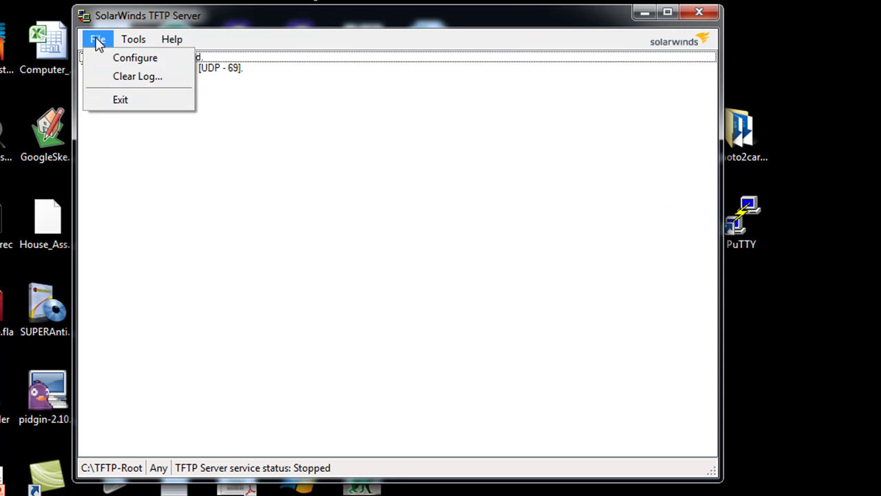
left_click(117, 100)
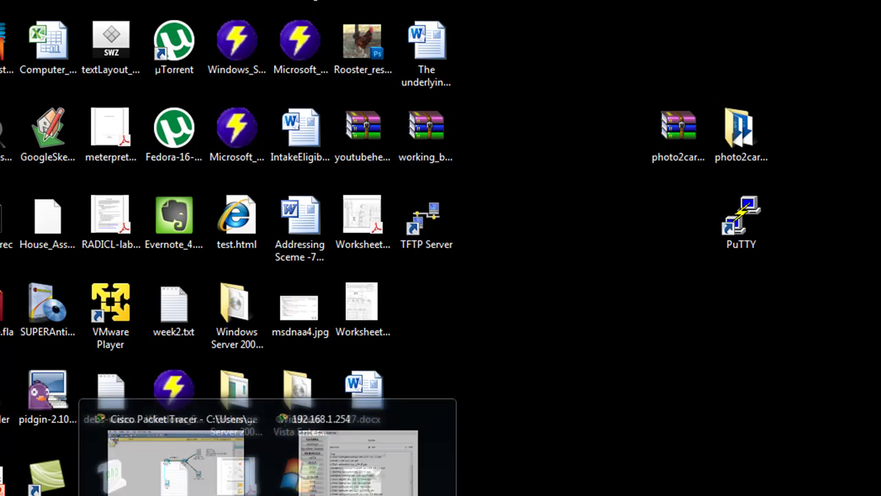
left_click(197, 486)
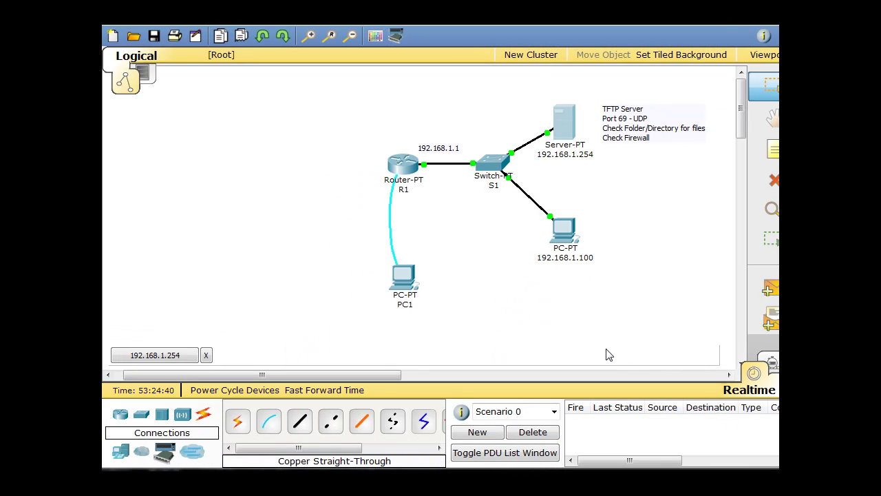
Open PC1's Terminal with the default serial settings.
left_click(403, 278)
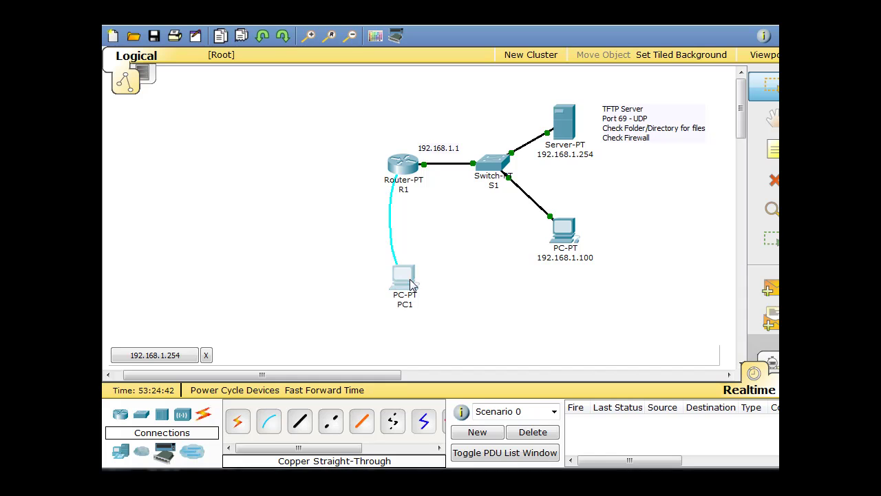
left_click_drag(392, 108, 487, 32)
left_click(416, 118)
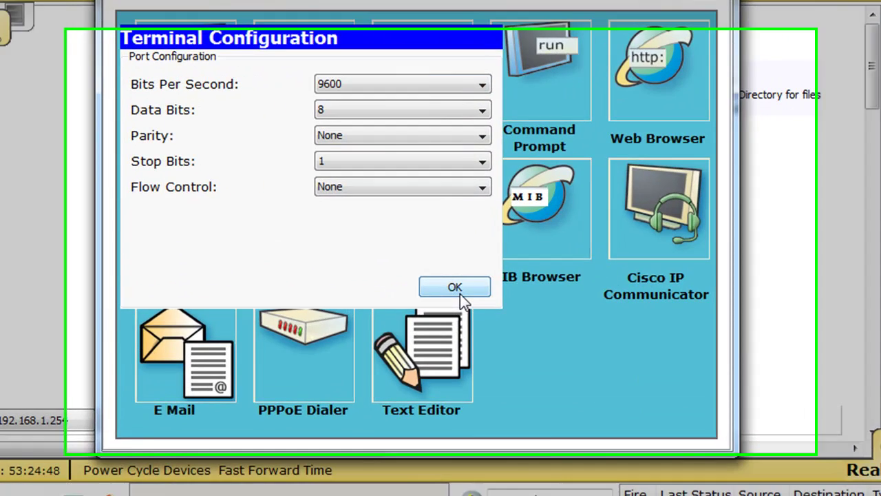
left_click(453, 265)
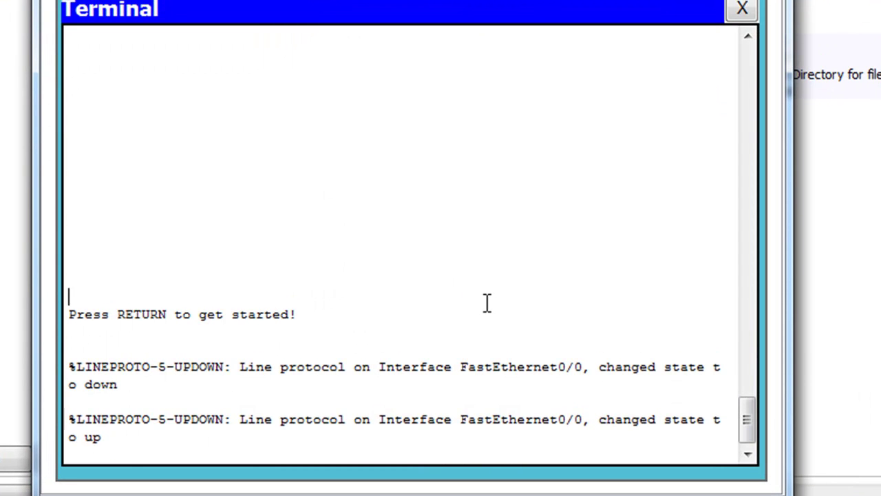
Log into R1's console and enter privileged mode with enable, supplying both passwords.
key("Return")
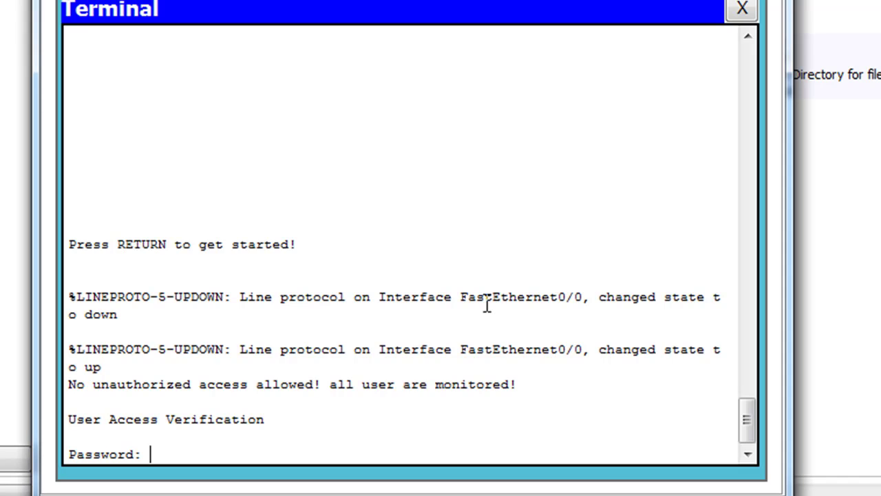
key("Return")
type("enable")
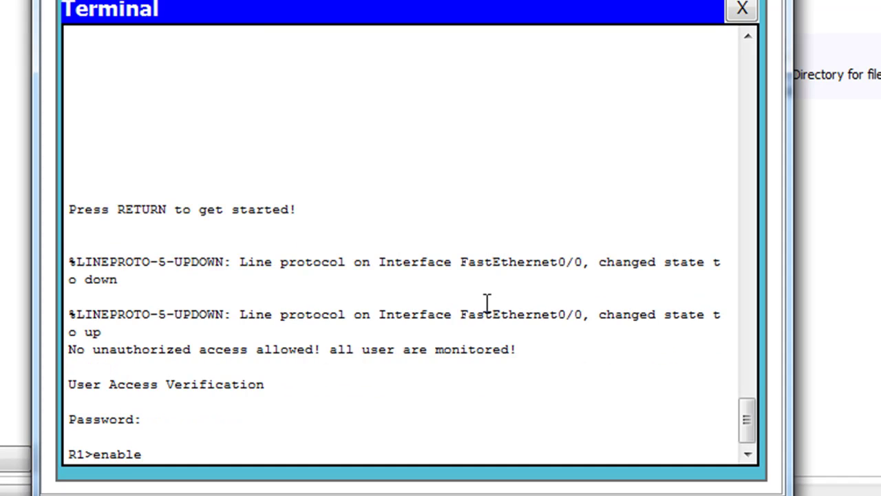
key("Return")
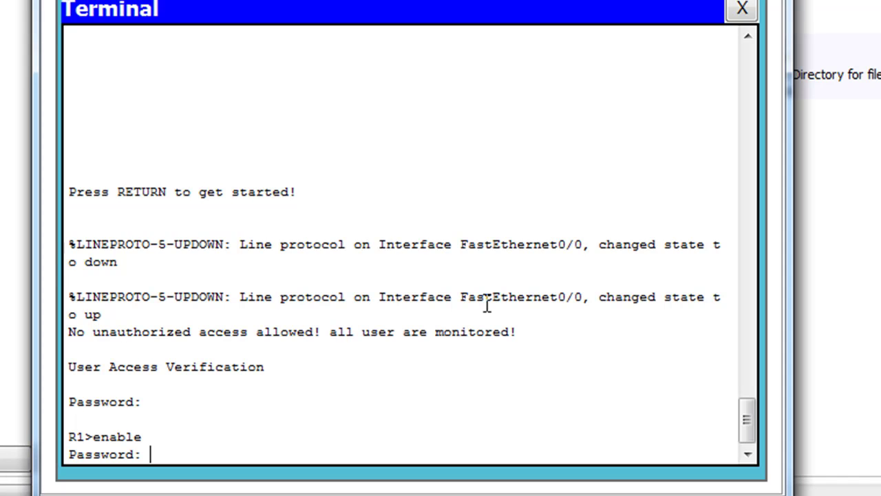
key("Return")
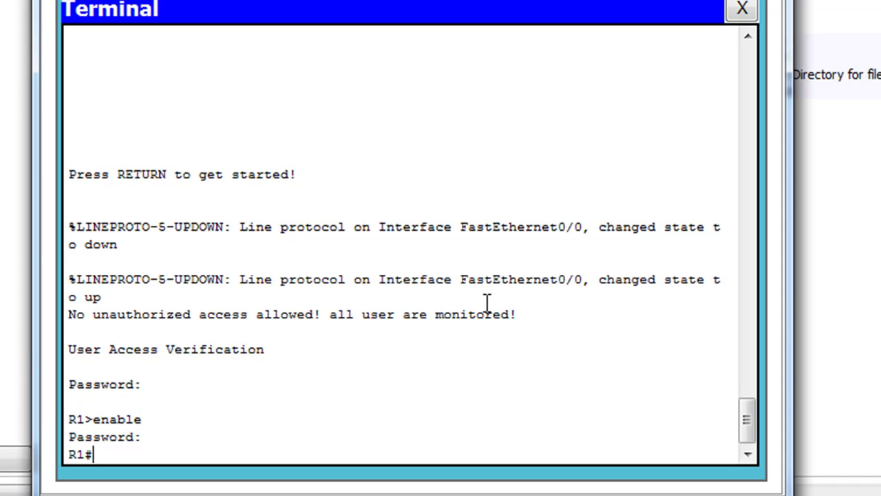
Copy R1's startup-config to TFTP host 192.168.1.254 under the default name R1-confg.
type("copy startup-")
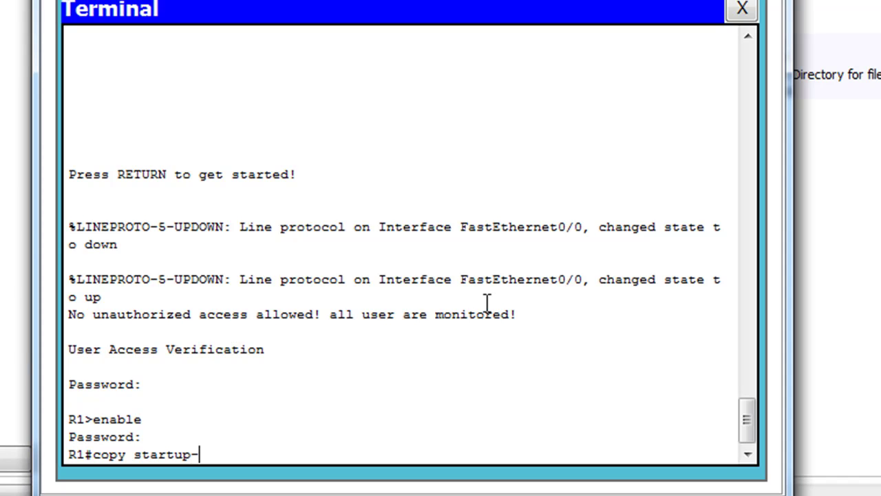
type("config tftp")
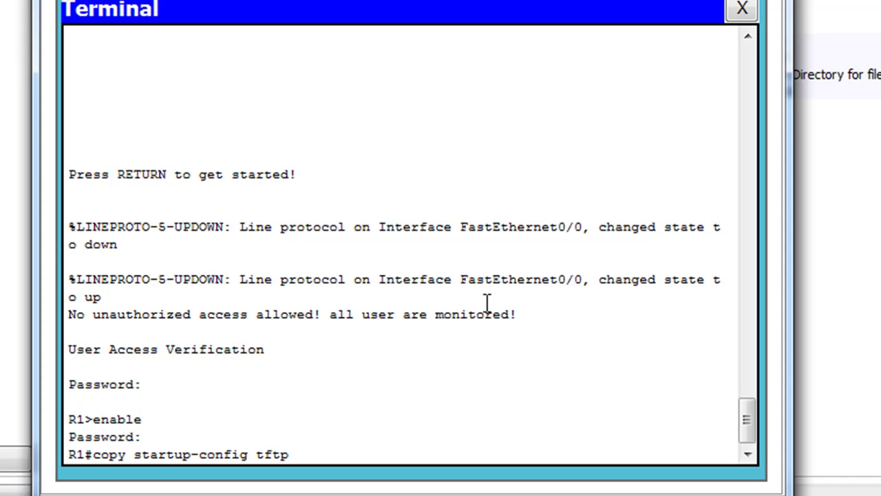
key("Return")
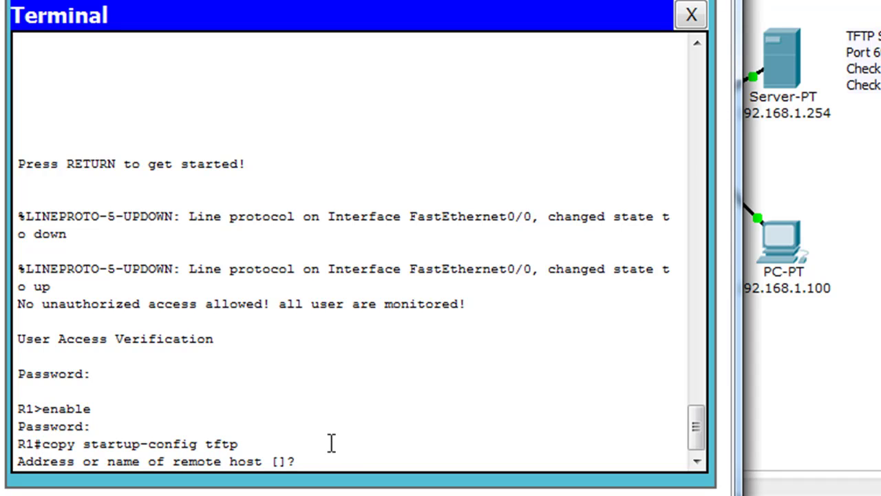
type("192.168.1.254")
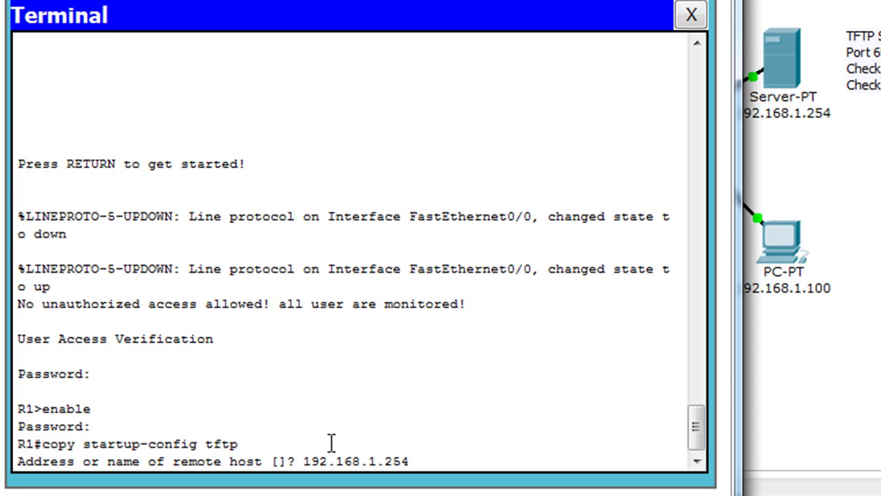
key("Return")
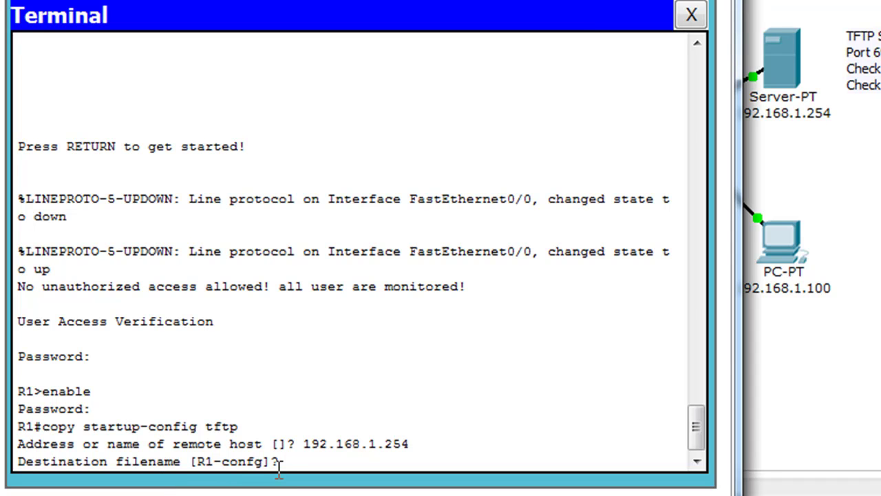
key("Return")
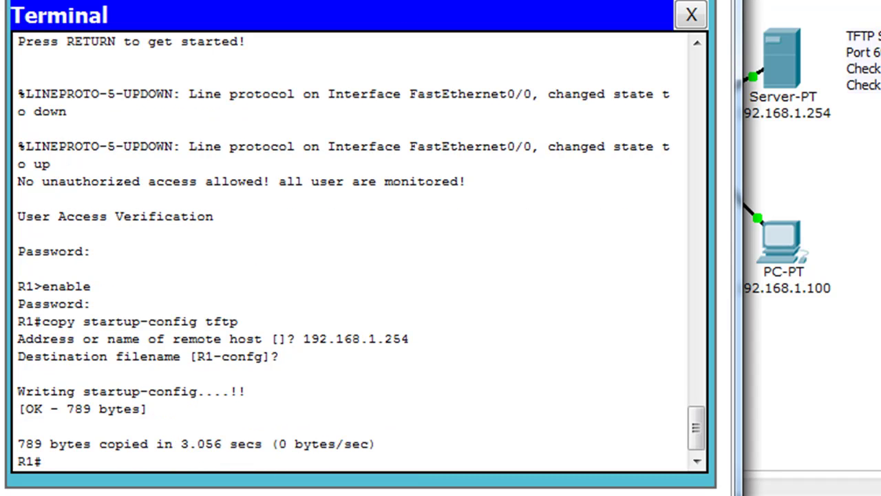
left_click_drag(369, 26, 436, 28)
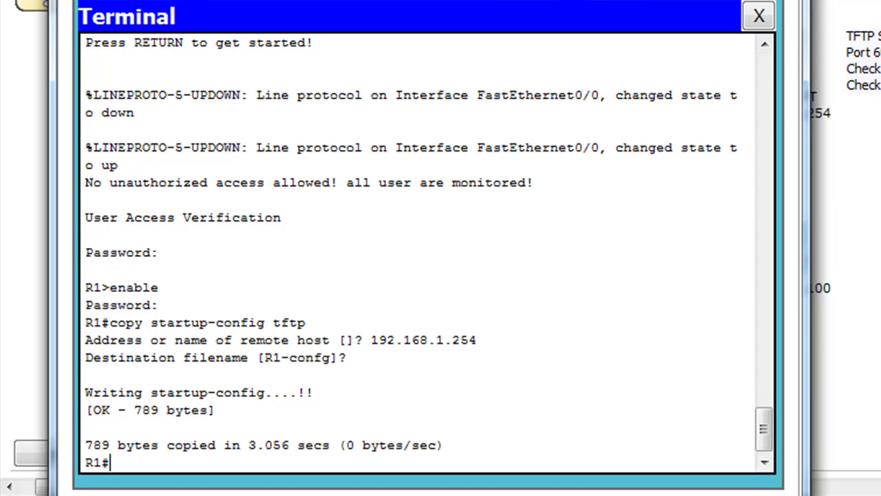
left_click(758, 16)
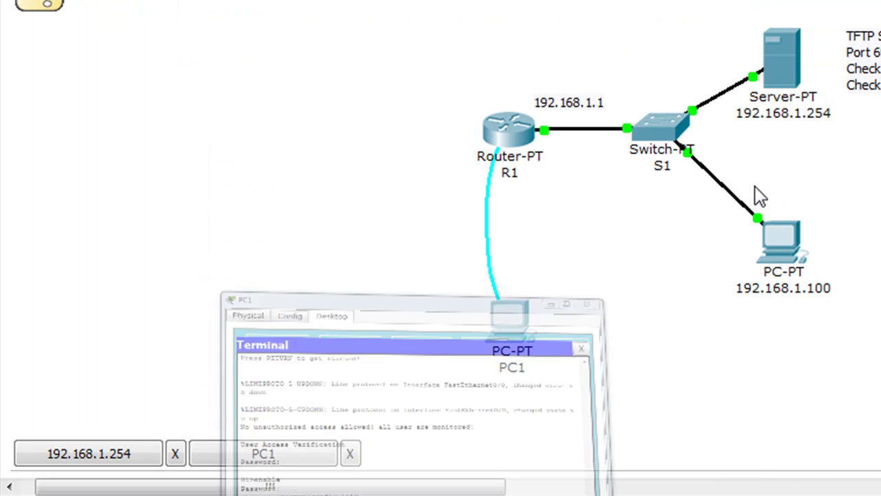
left_click(790, 70)
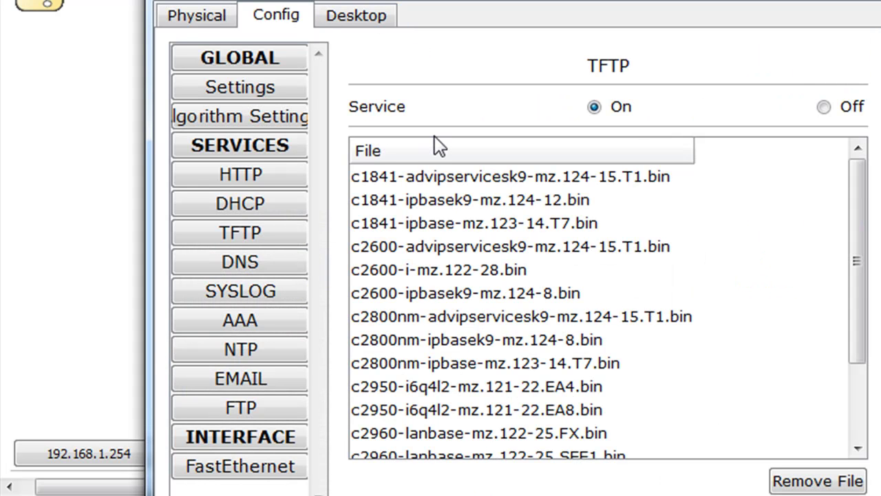
left_click(248, 209)
left_click(247, 234)
left_click_drag(856, 200, 484, 494)
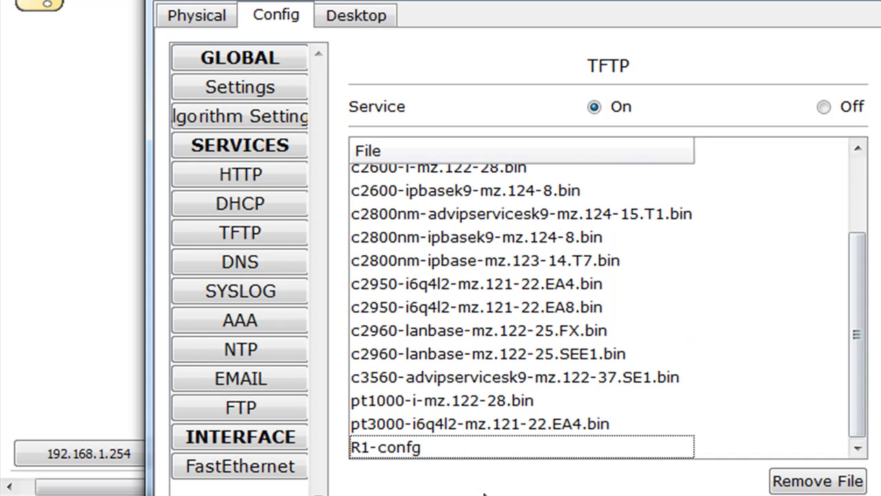
left_click(410, 453)
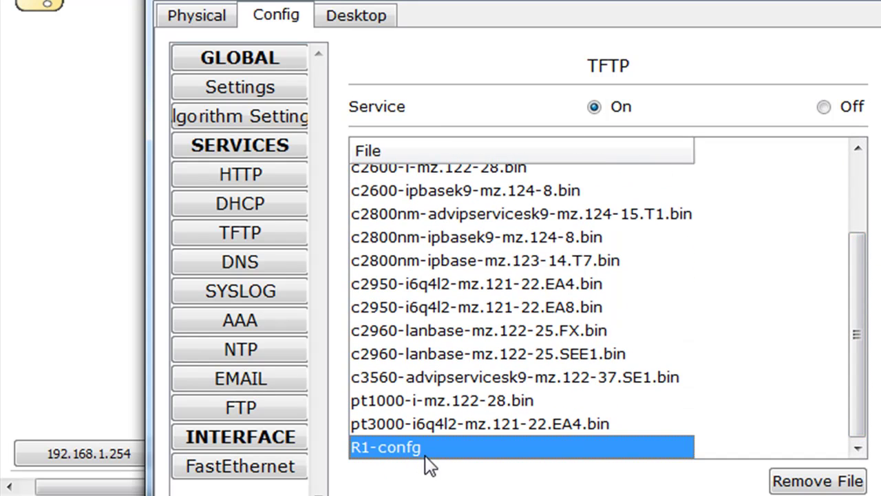
left_click(551, 484)
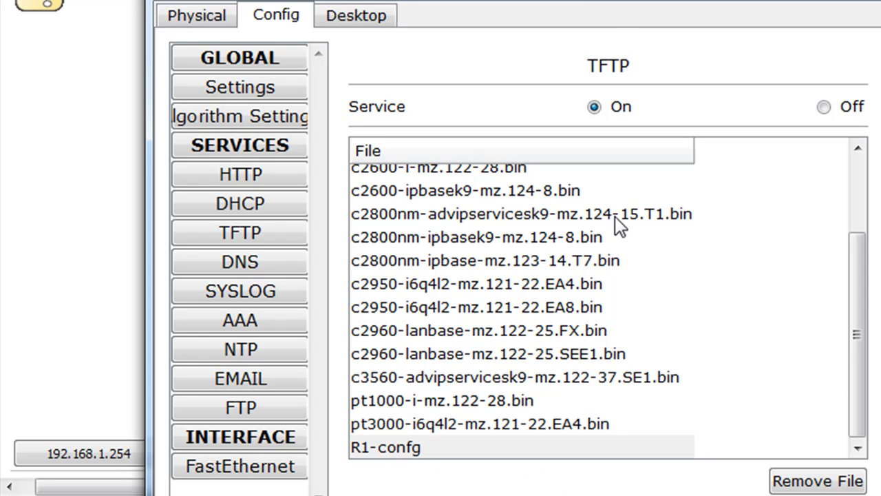
left_click_drag(604, 0, 605, 0)
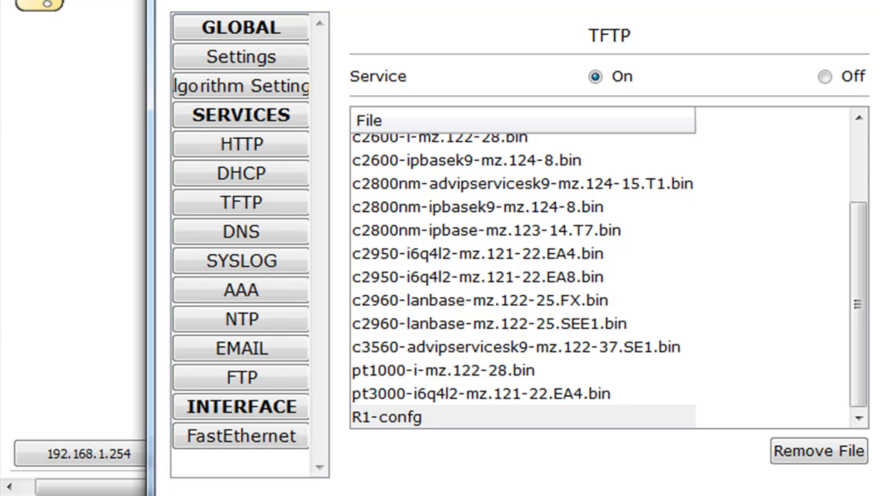
left_click(672, 6)
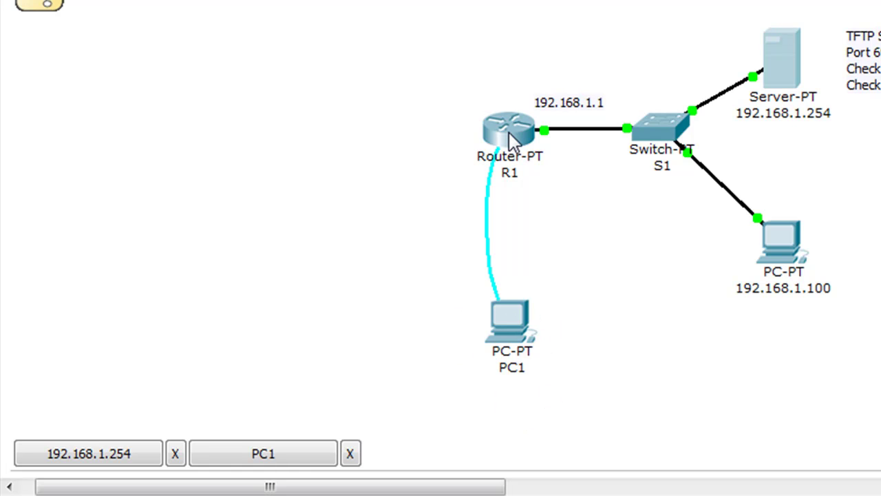
Run show version on R1 from PC1's terminal, noting image flash:pt1000-i-mz.122-28.bin.
mouse_move(503, 138)
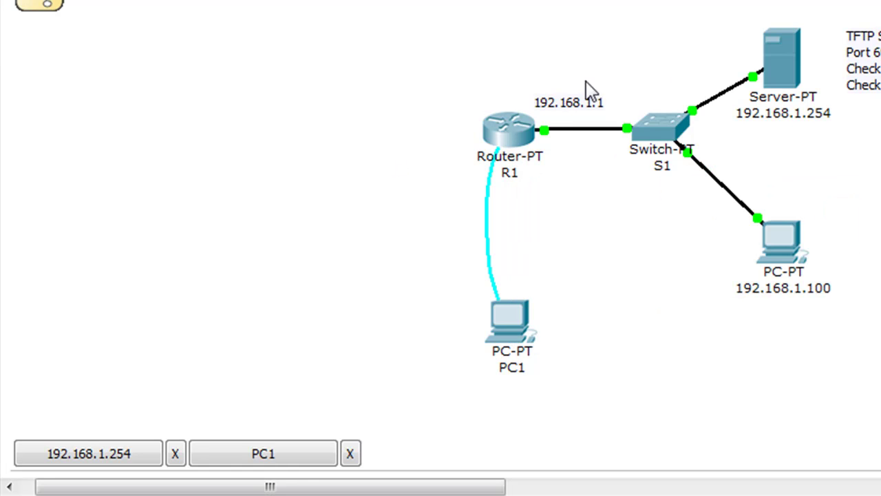
left_click(508, 329)
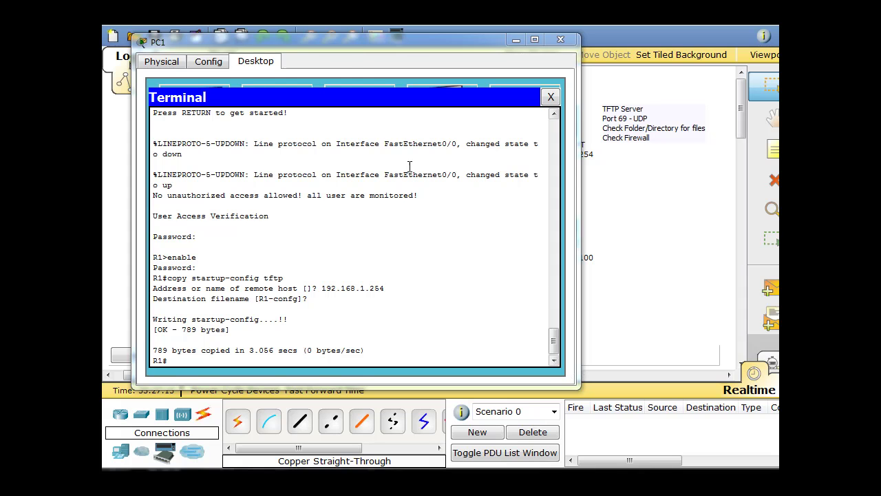
mouse_move(360, 43)
left_mouse_down()
mouse_move(375, 41)
mouse_move(362, 41)
left_mouse_up()
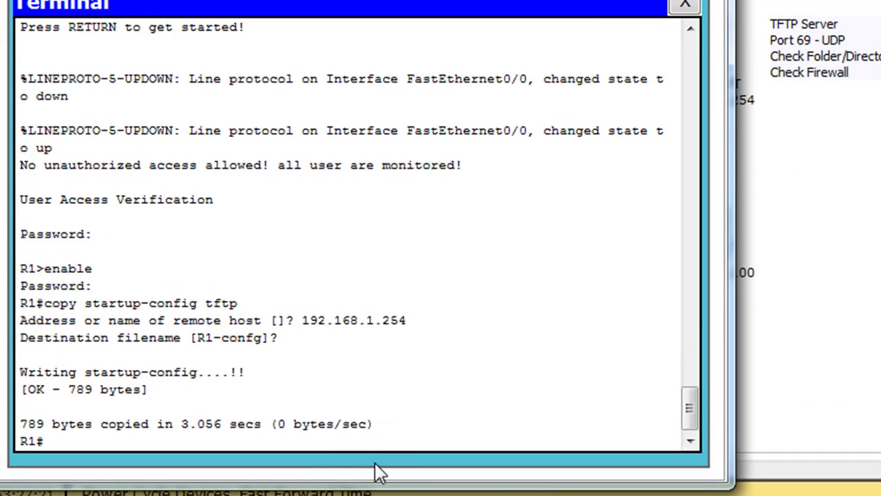
type("show version")
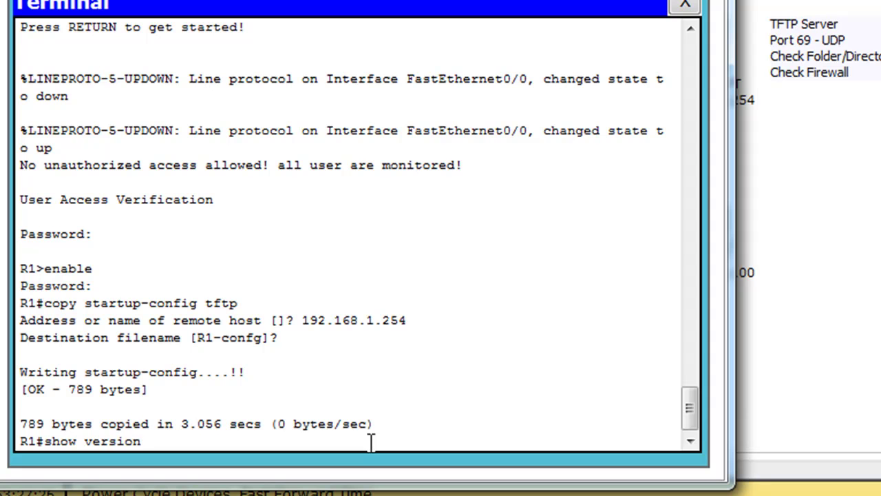
key("Return")
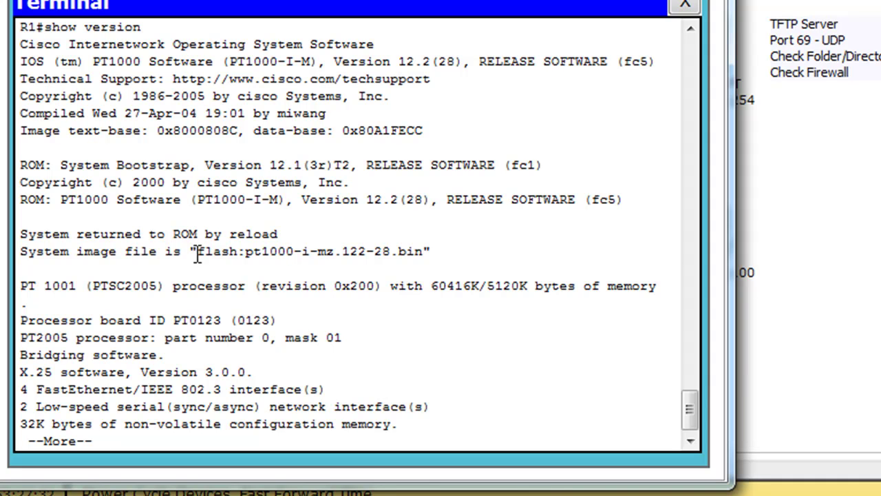
left_click_drag(197, 252, 424, 249)
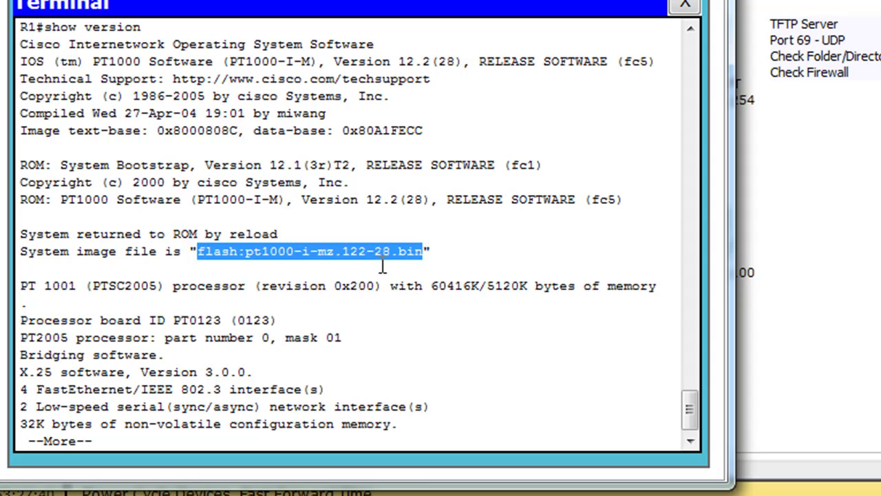
left_click(431, 252)
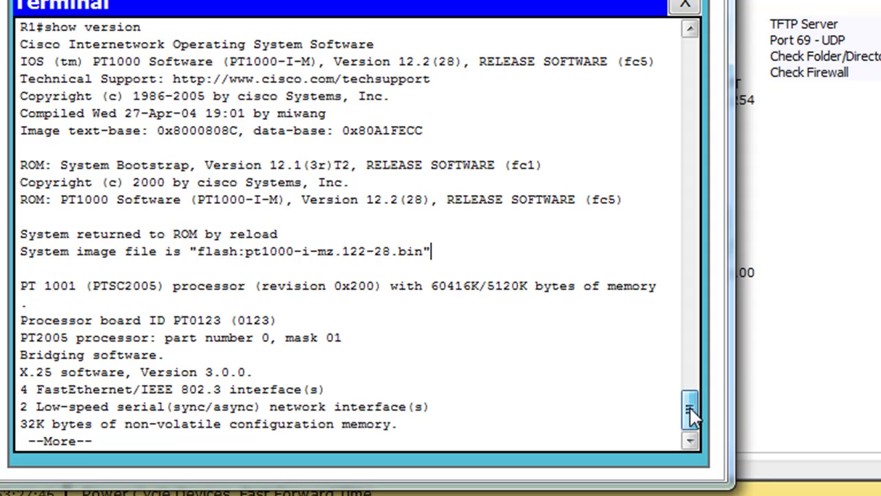
key("space")
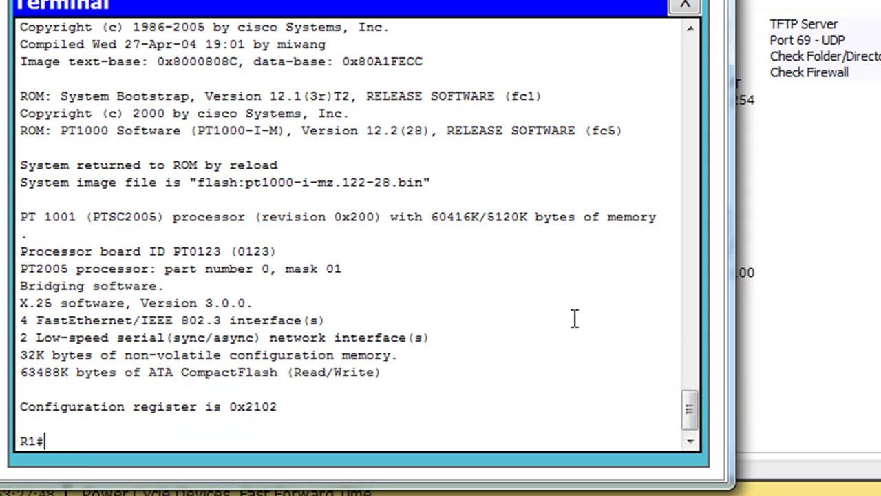
Start copy flash tftp with source file pt1000-i-mz.122-28.bin.
type("copy flash")
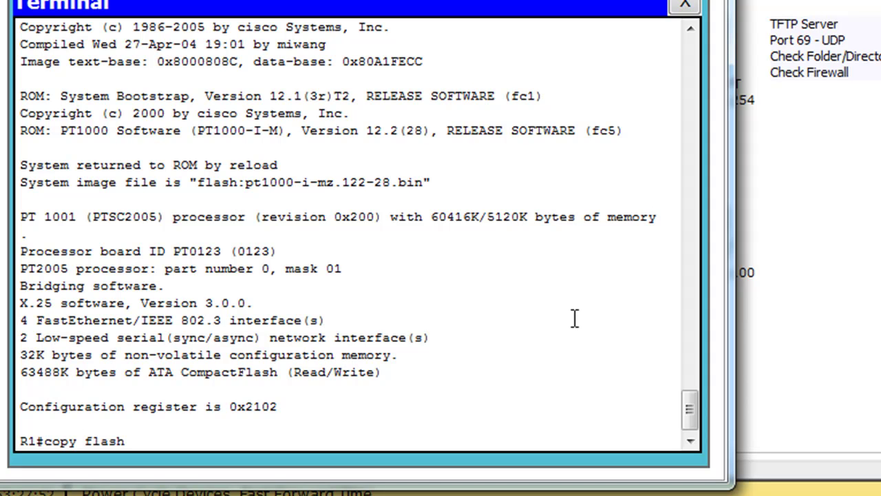
type(" tftp")
key("Return")
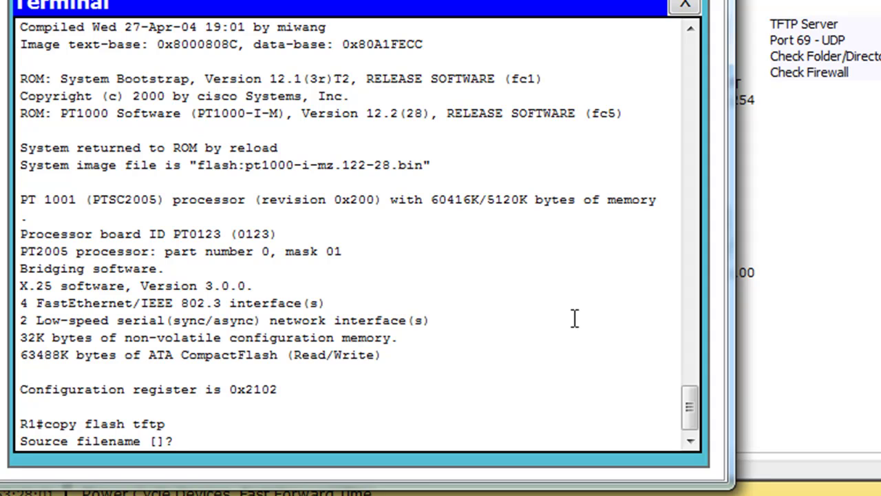
type("pt1000-i")
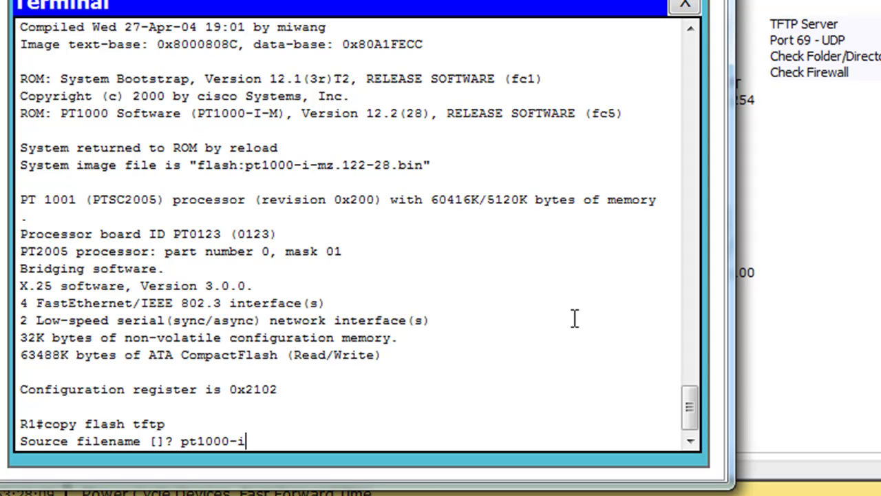
type("-mz.1222")
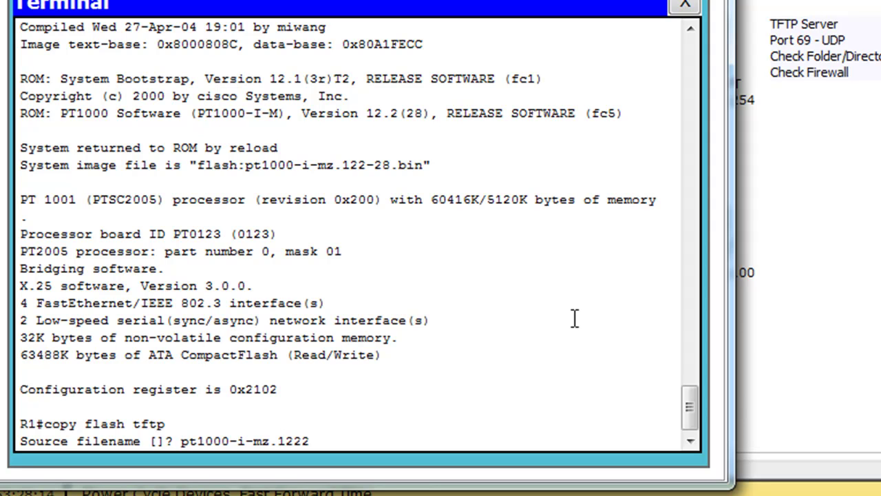
key("BackSpace")
type("-28.bin")
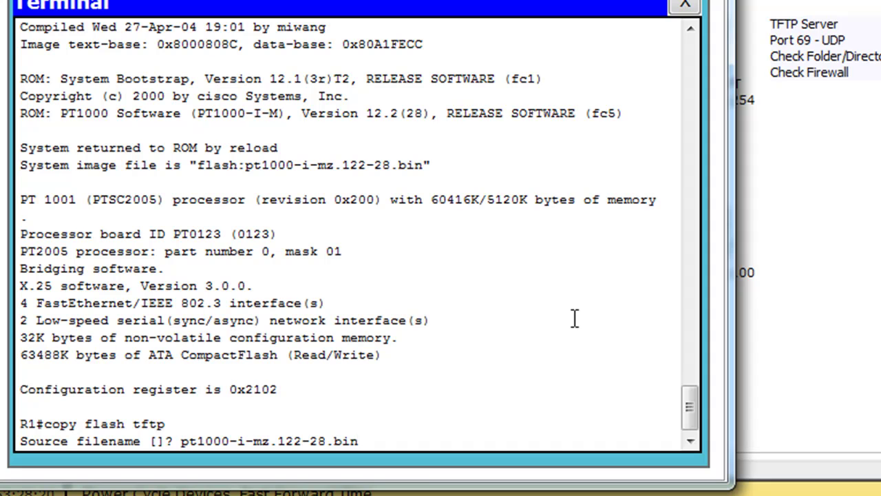
key("Return")
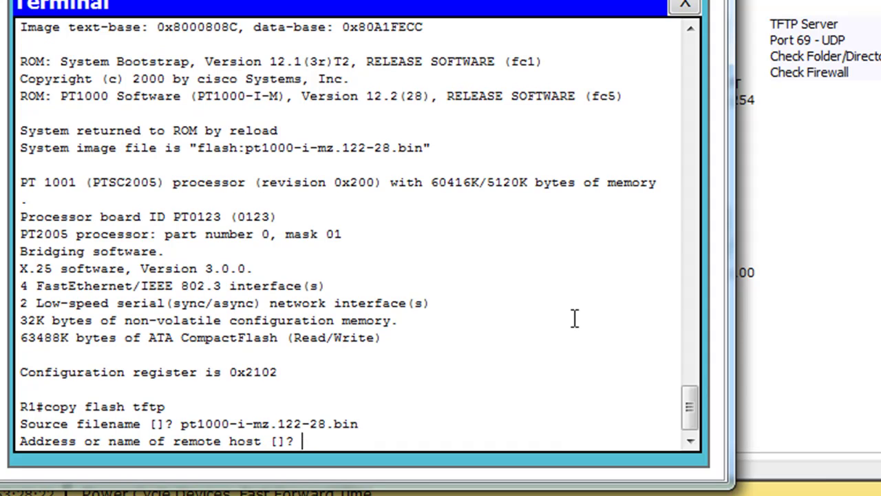
Send the image to TFTP host 192.168.1.254 as dans-pt1000.bin.
type("192.168")
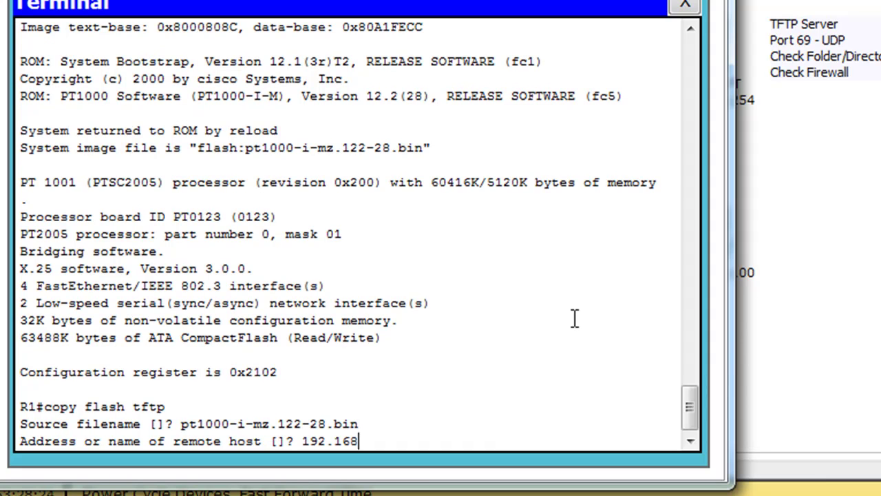
type(".1.254")
key("Return")
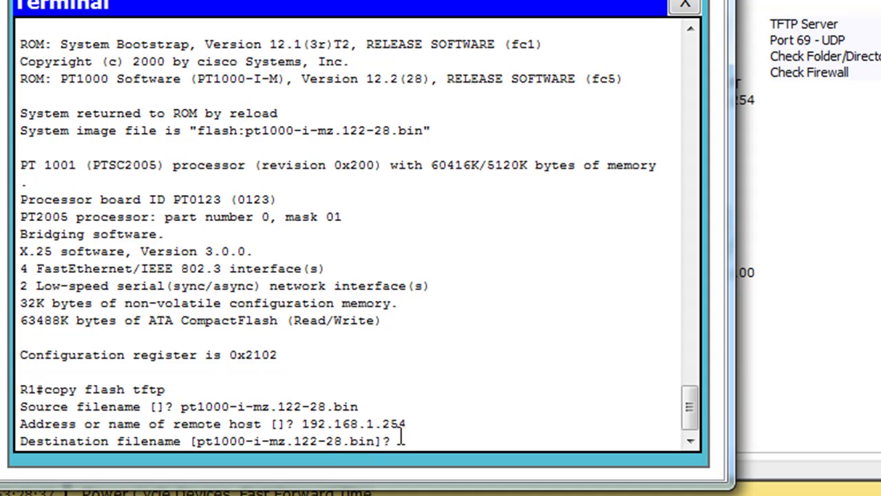
type("danspt100")
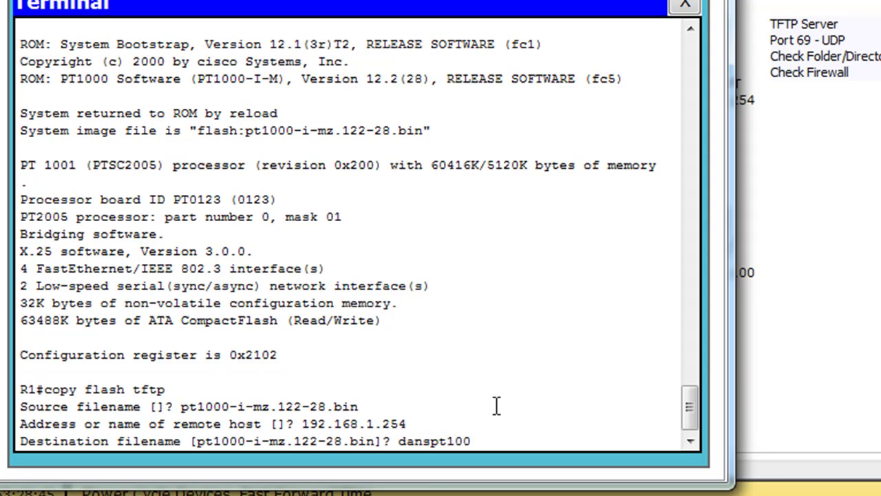
type("0.bin")
key("Left")
key("Left")
key("Left")
key("Left")
key("Left")
type("-")
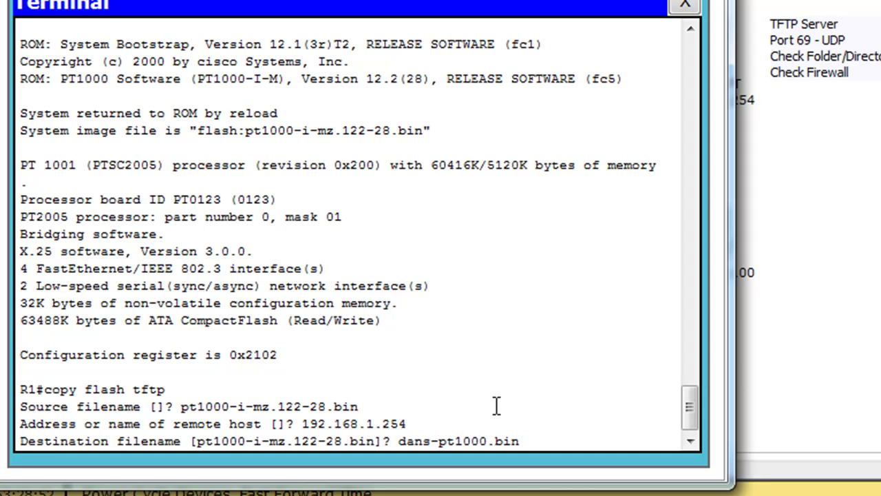
key("Right")
key("Right")
key("Right")
key("Right")
key("Right")
key("Return")
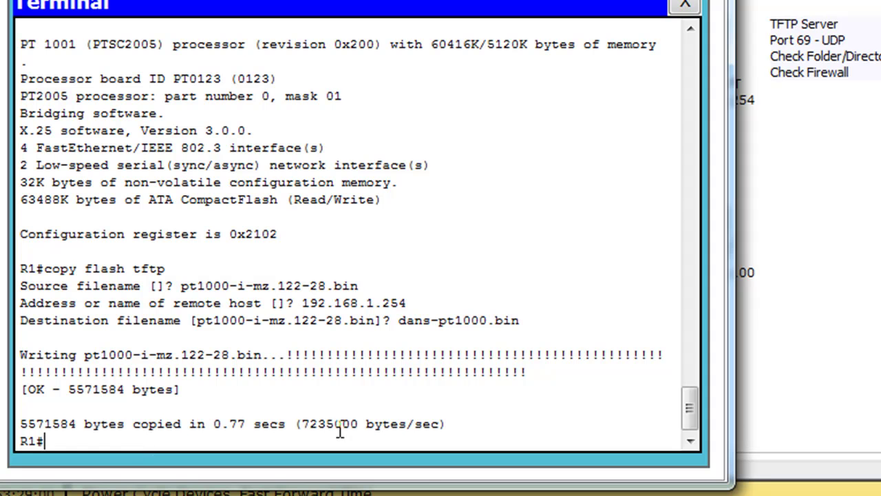
left_click(685, 4)
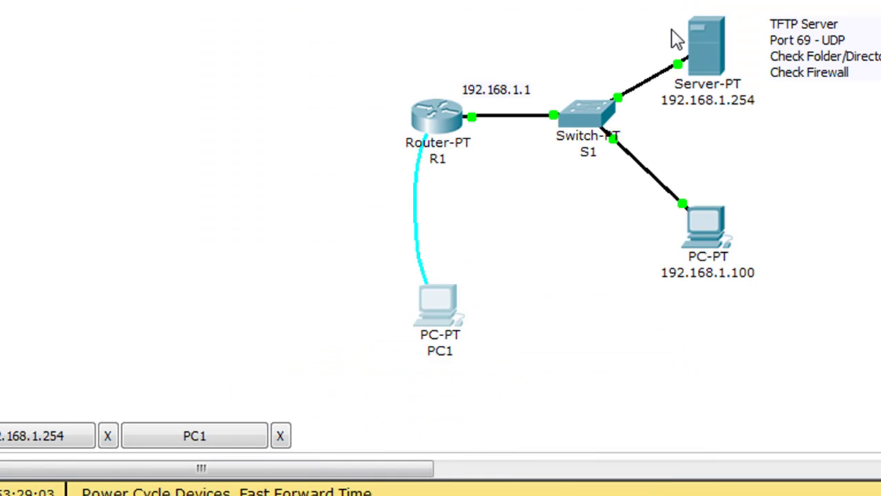
left_click(706, 44)
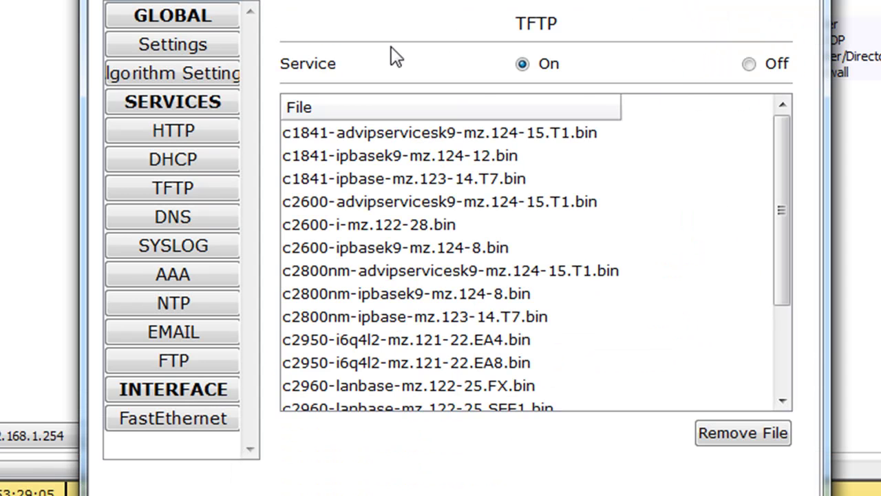
left_click_drag(782, 163, 782, 246)
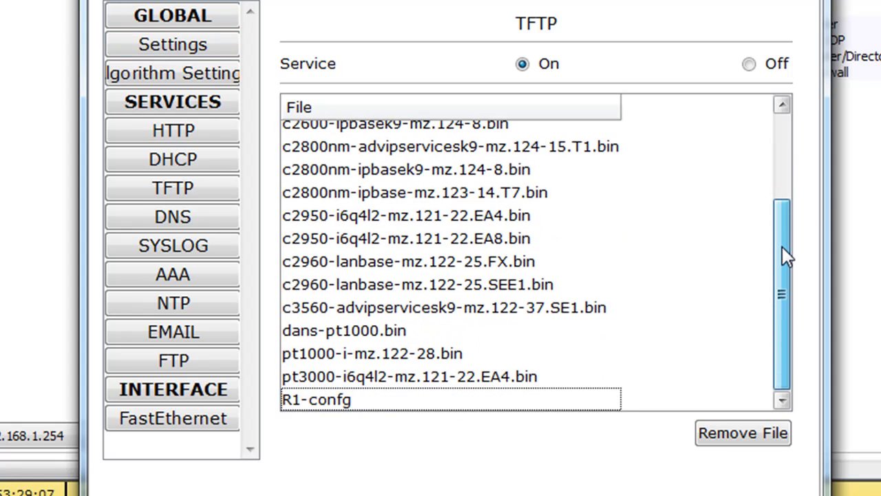
left_click(357, 337)
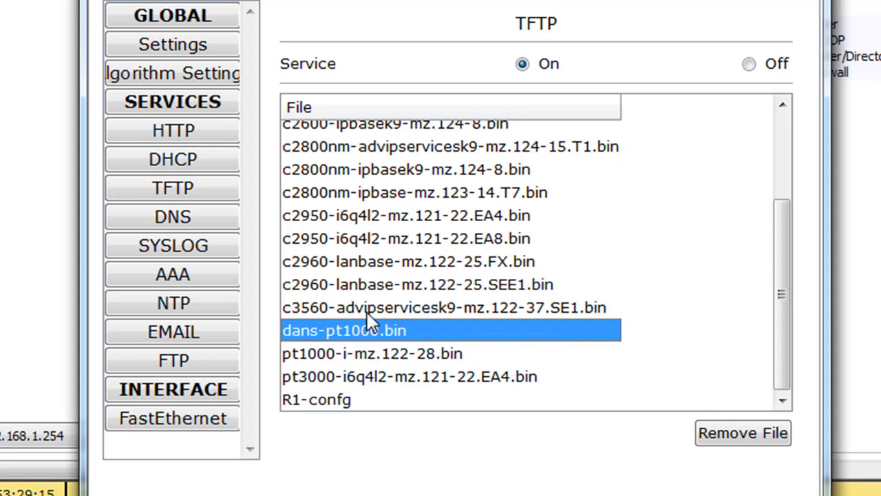
left_click_drag(409, 3, 420, 372)
left_click(568, 236)
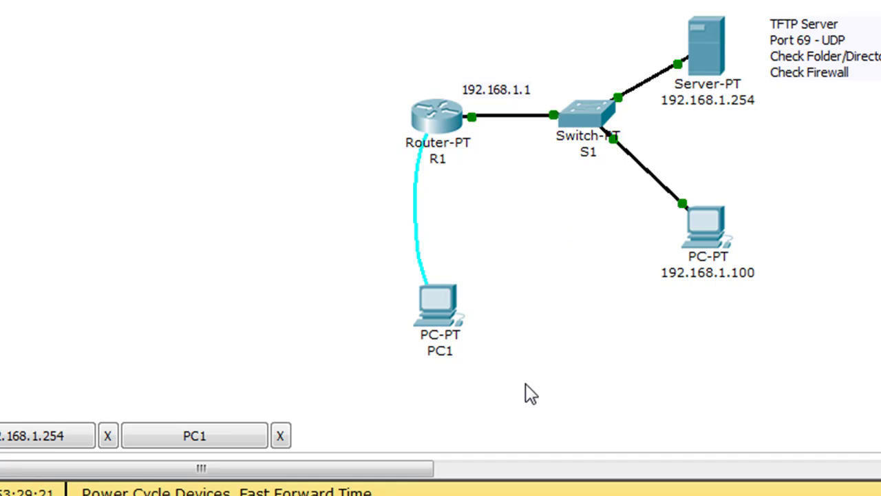